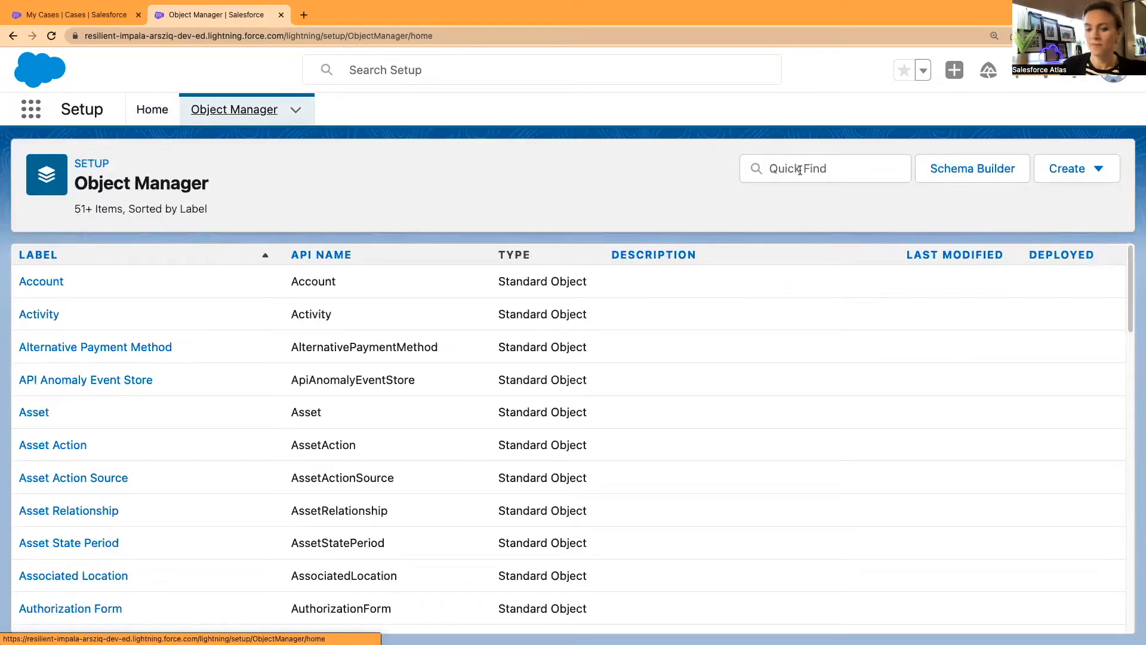
# Find the Case object in Object Manager and show its validation rules.
pyautogui.click(800, 171)
pyautogui.write('case')
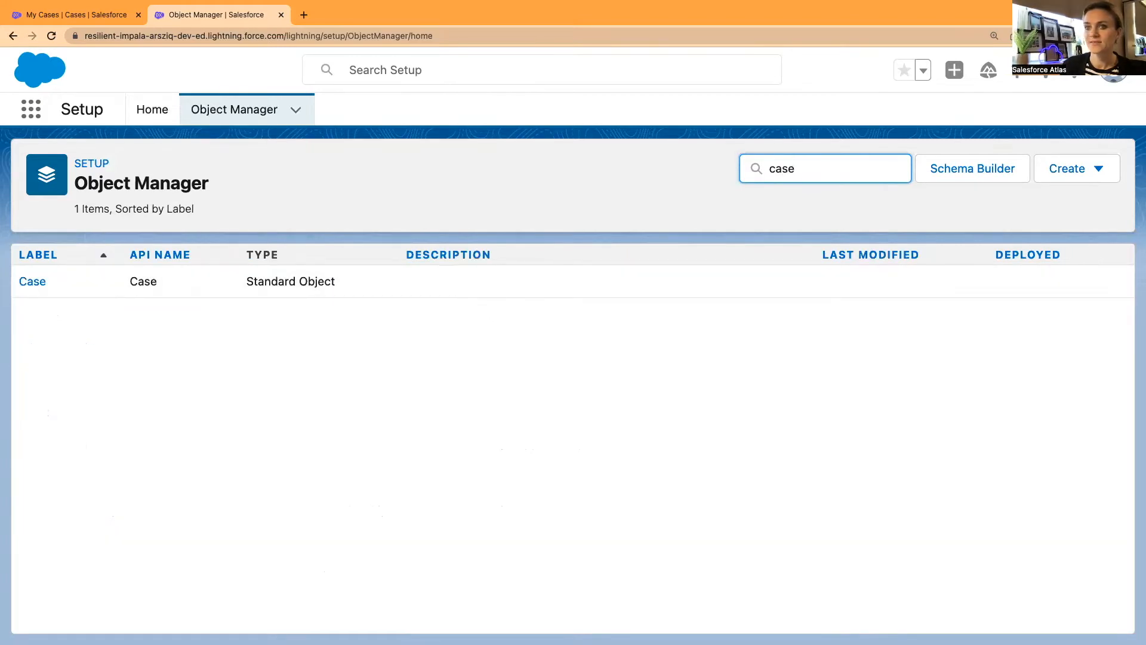
pyautogui.click(32, 281)
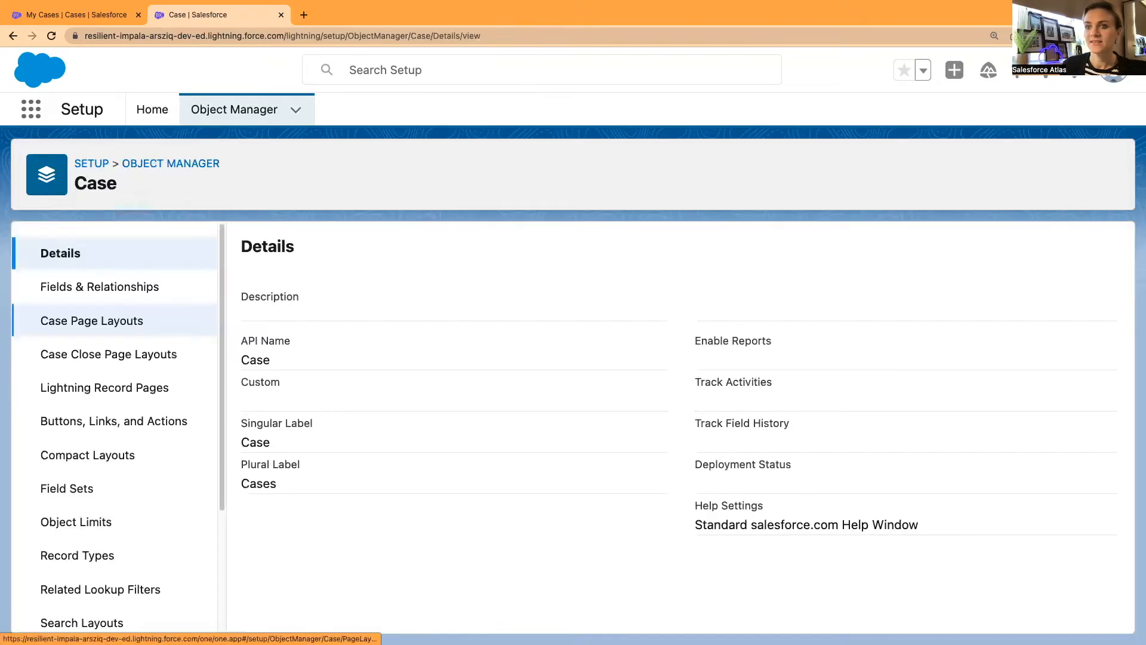
pyautogui.scroll(-3, 113, 322)
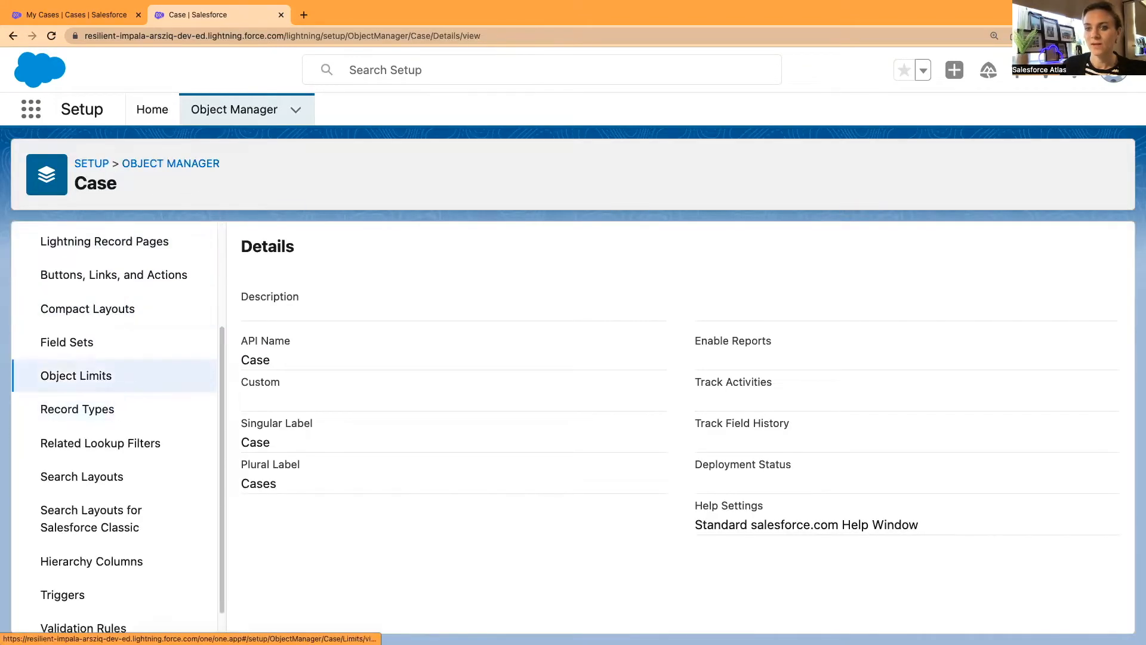
pyautogui.scroll(-1, 89, 451)
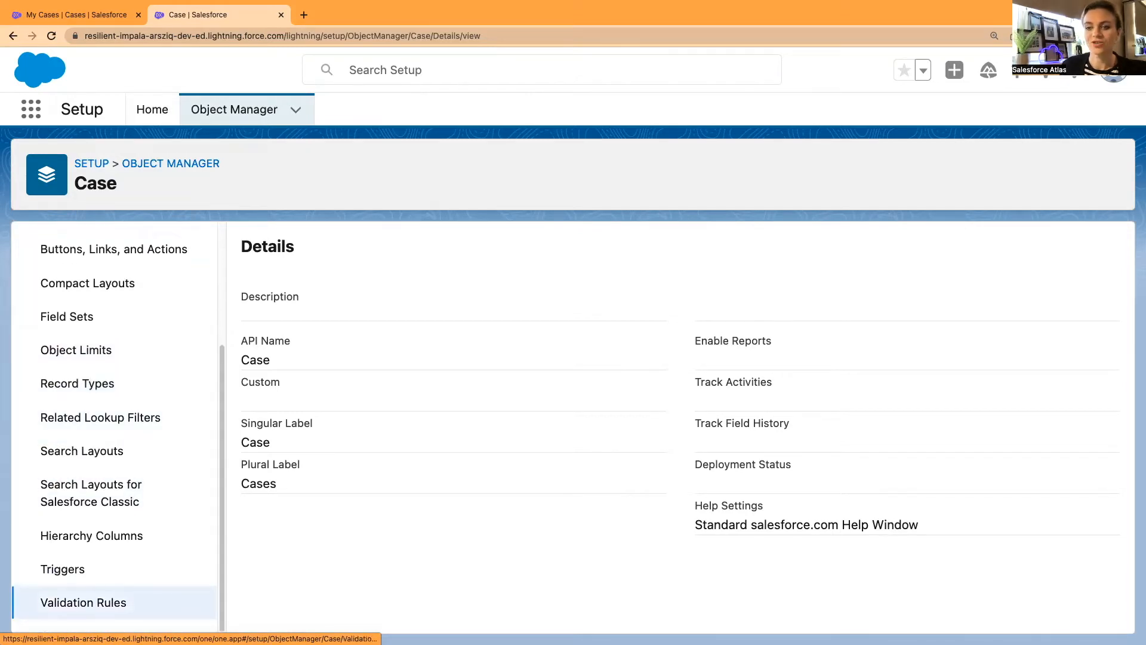
pyautogui.click(83, 603)
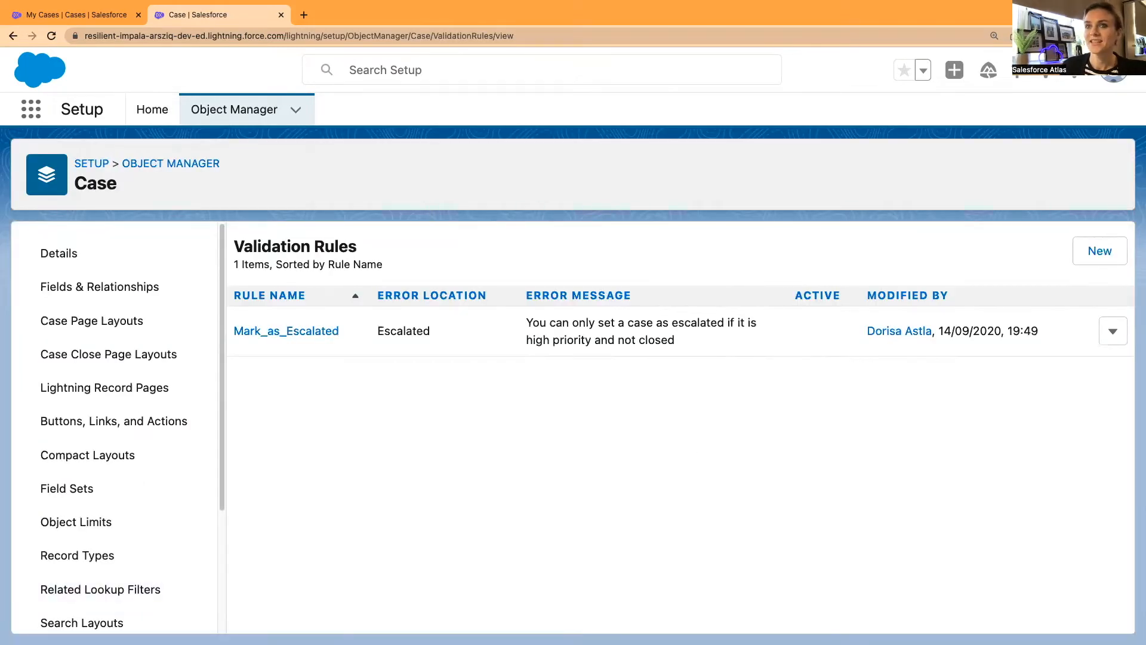
# Open the case "Starting generator after electrical failure" and examine its detail fields, including Subject and Description.
pyautogui.hotkey('ctrl', 'shift', 'Tab')
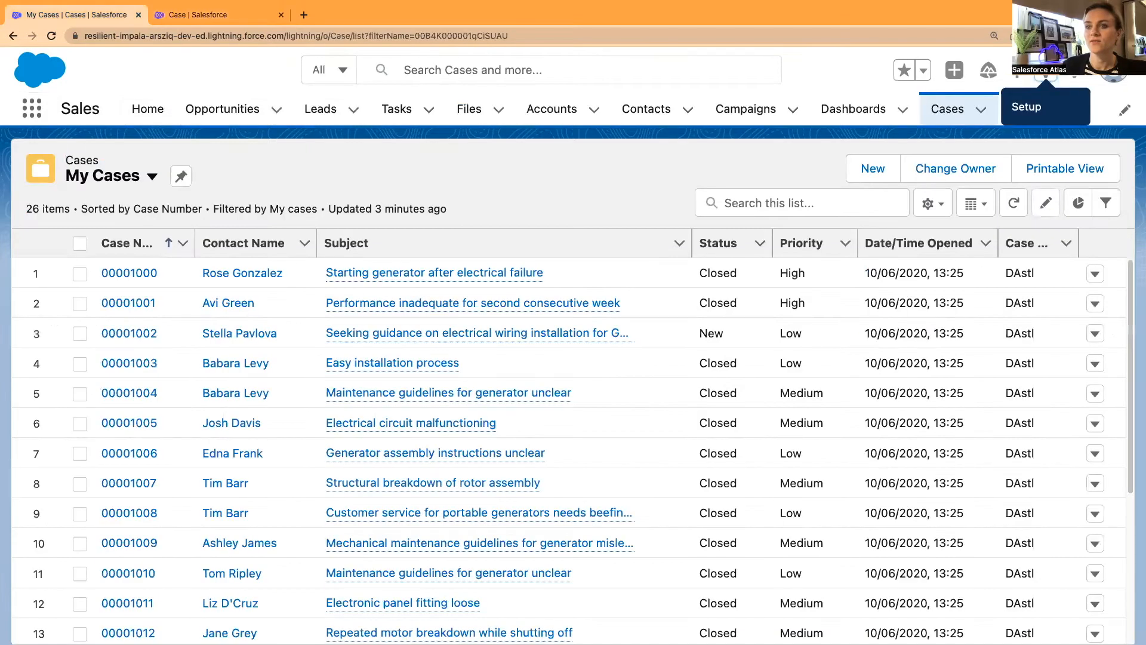
pyautogui.click(129, 273)
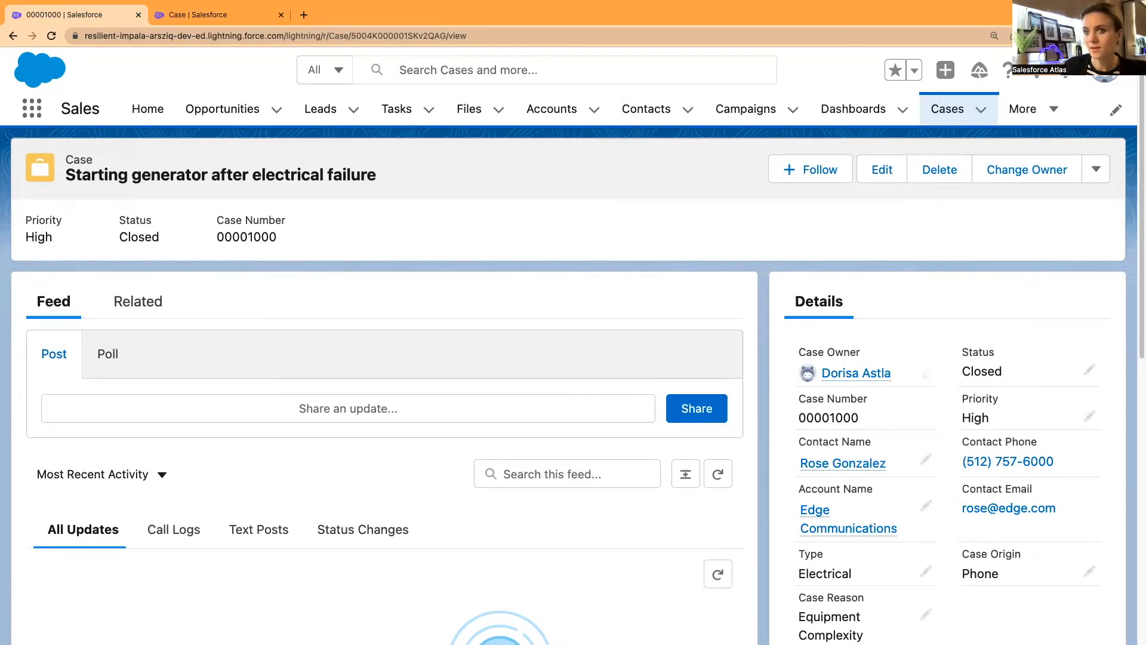
pyautogui.scroll(-3, 573, 382)
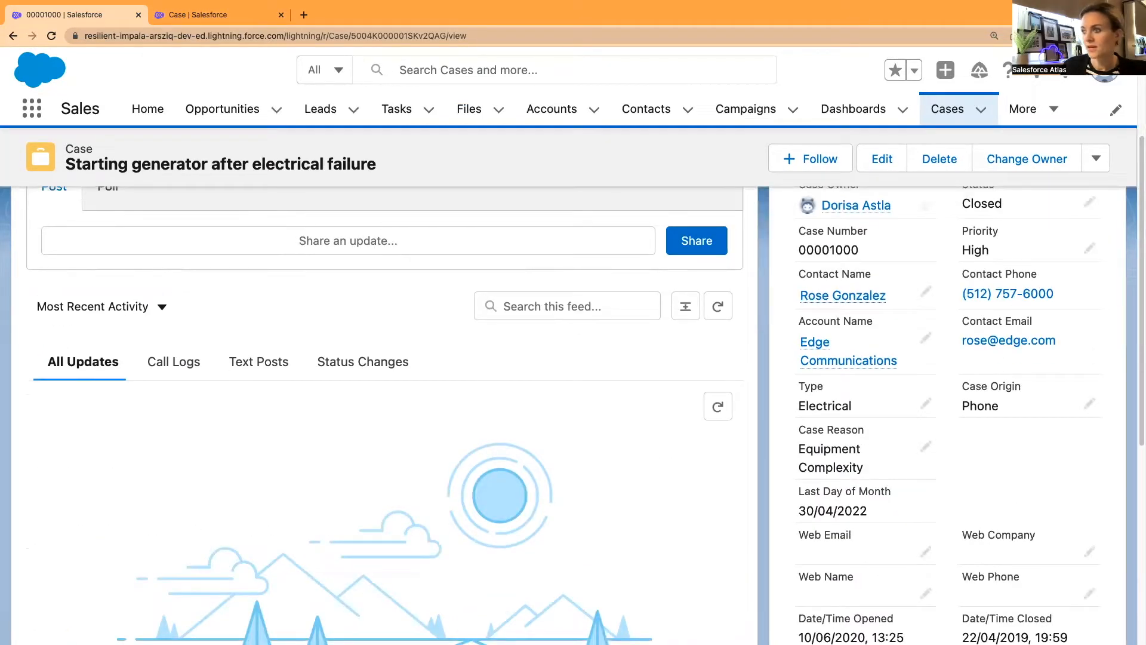
pyautogui.scroll(-7, 574, 382)
pyautogui.scroll(10, 573, 382)
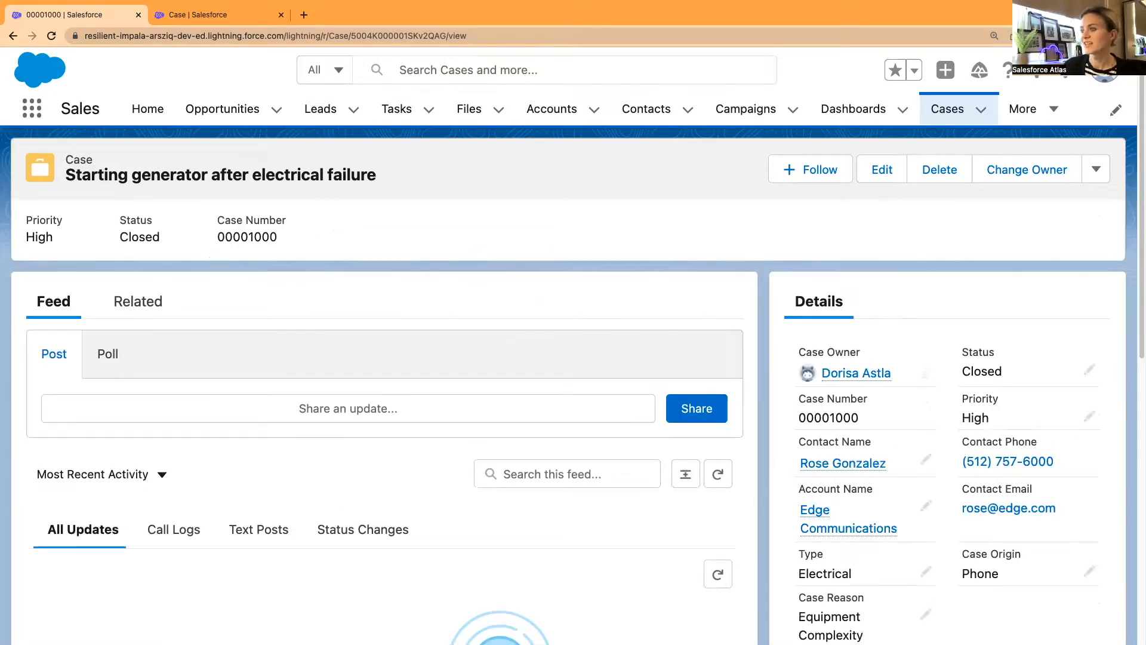
pyautogui.scroll(-1, 849, 507)
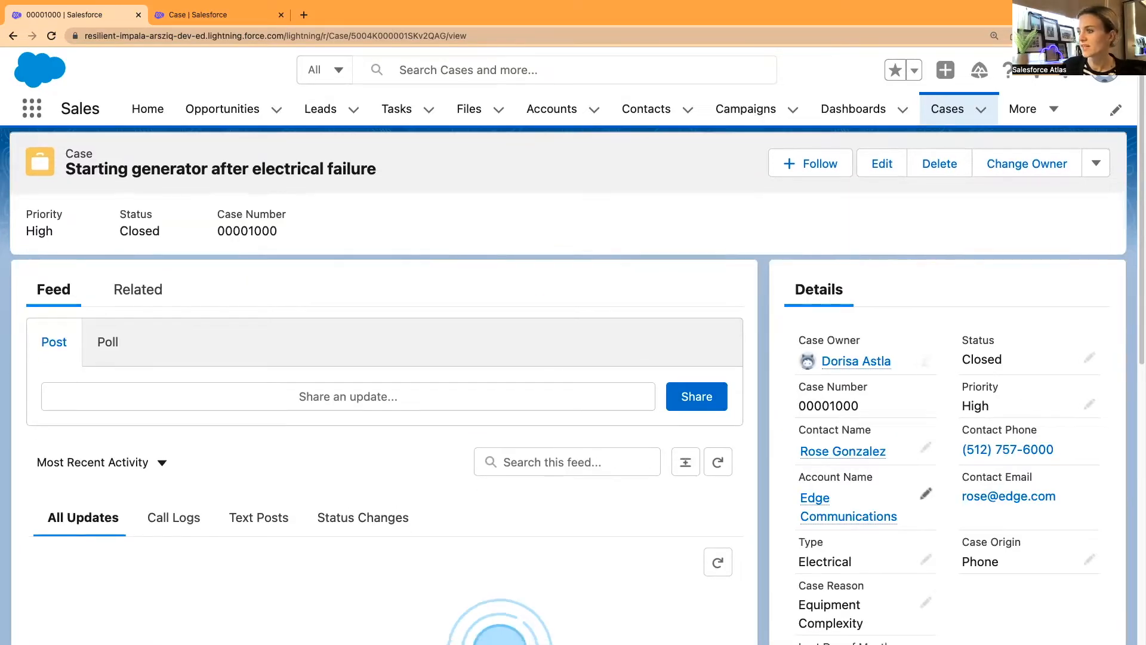
pyautogui.moveTo(848, 505)
pyautogui.scroll(-5, 848, 505)
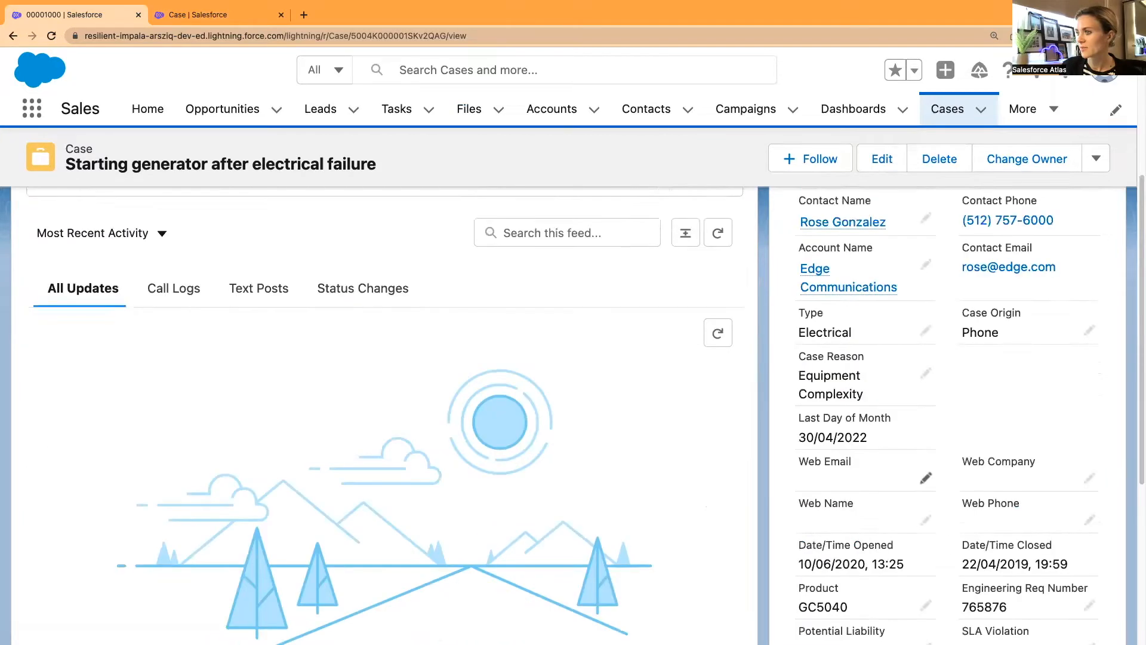
pyautogui.scroll(-4, 574, 412)
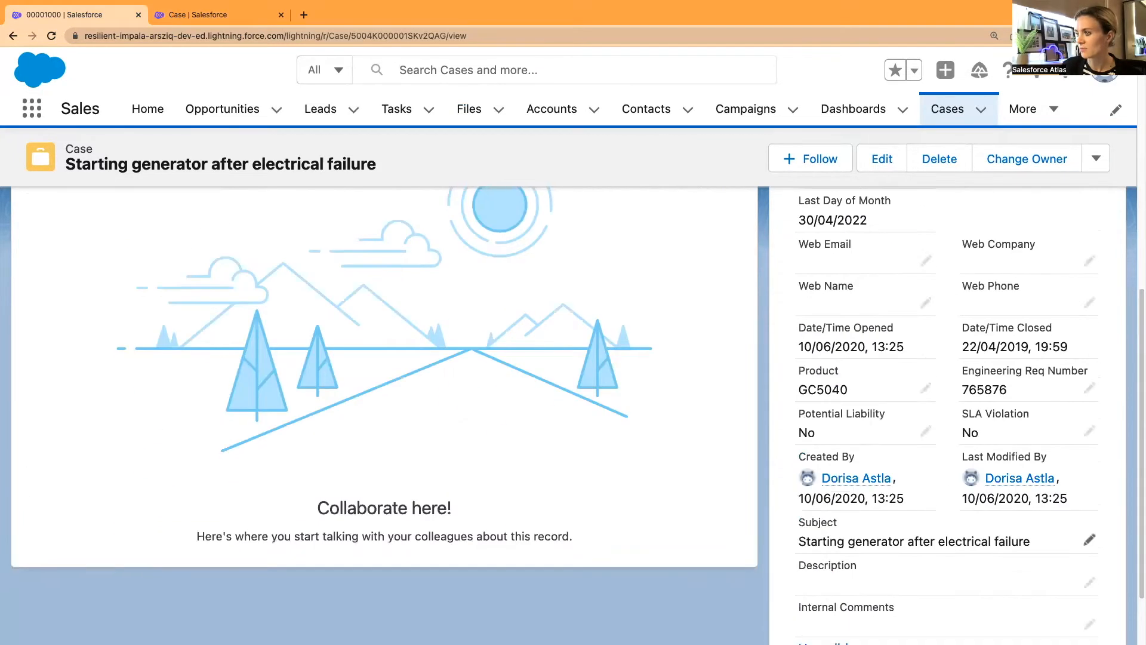
pyautogui.scroll(-2, 573, 412)
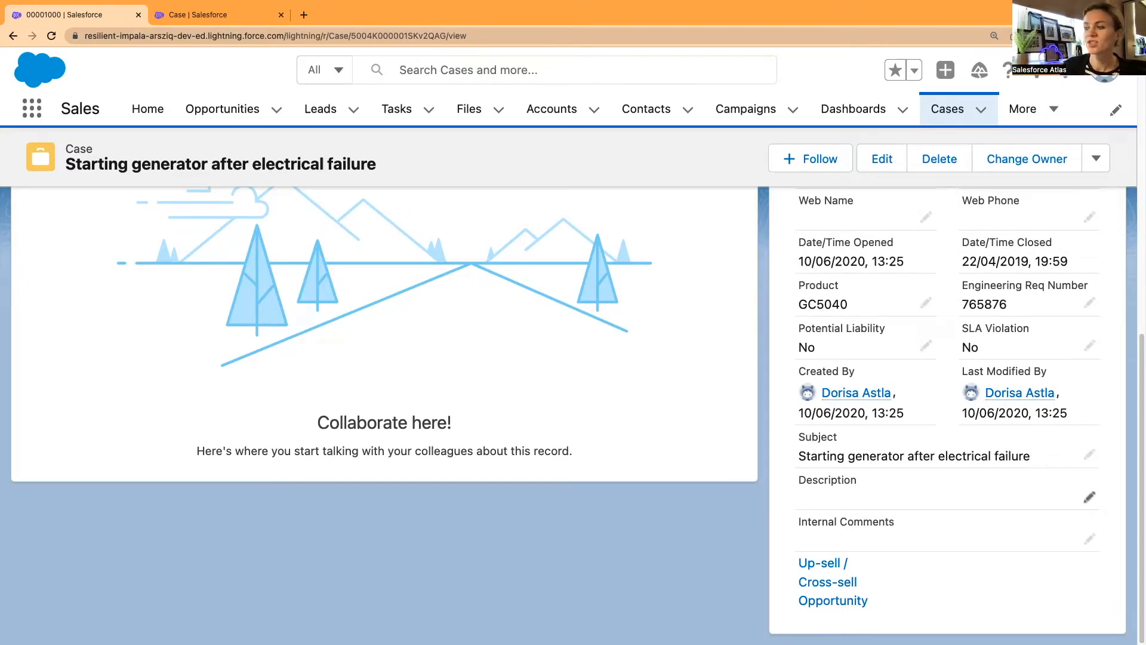
pyautogui.scroll(10, 866, 495)
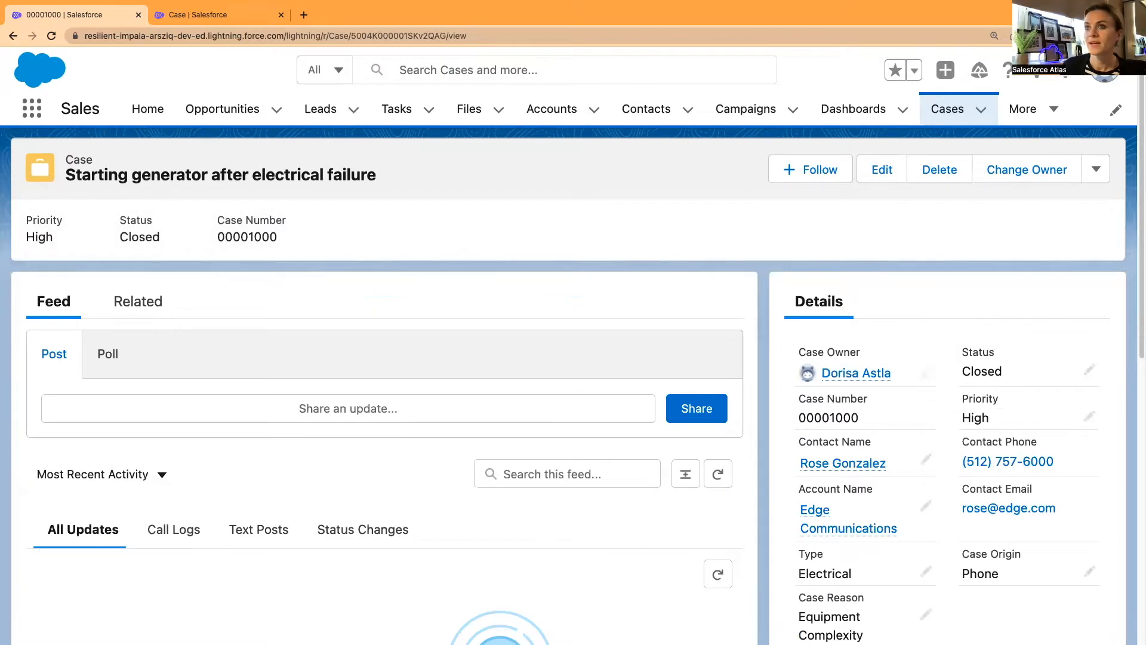
# Return to the Case validation rules and start a new active rule named Email_to_Case_OOO.
pyautogui.click(215, 15)
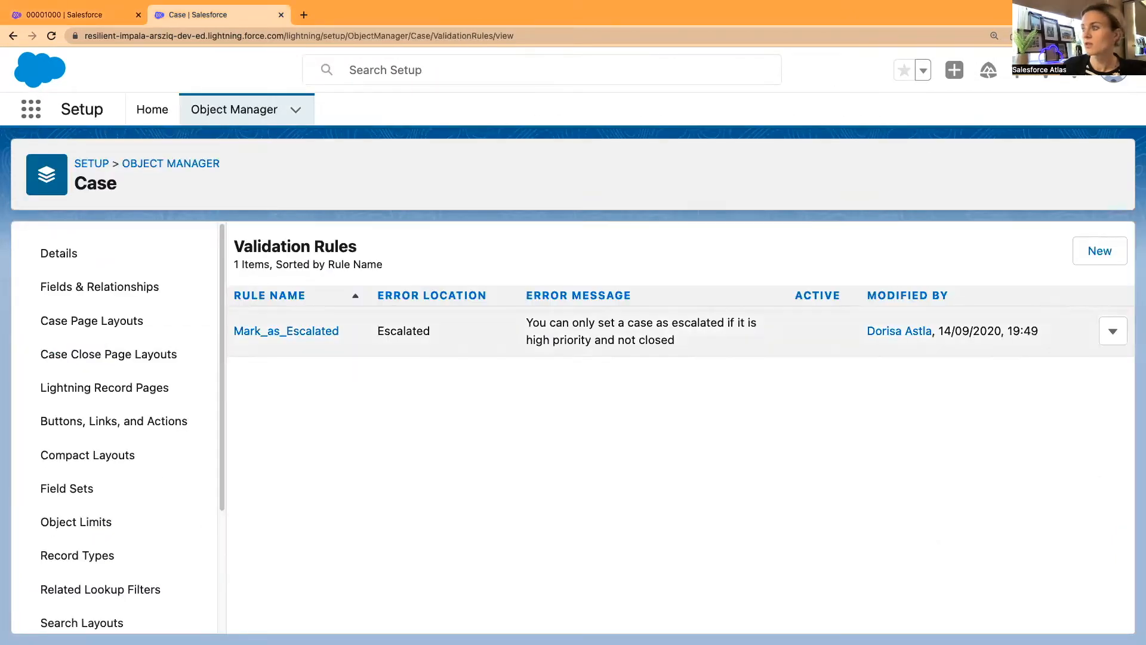
pyautogui.click(1100, 251)
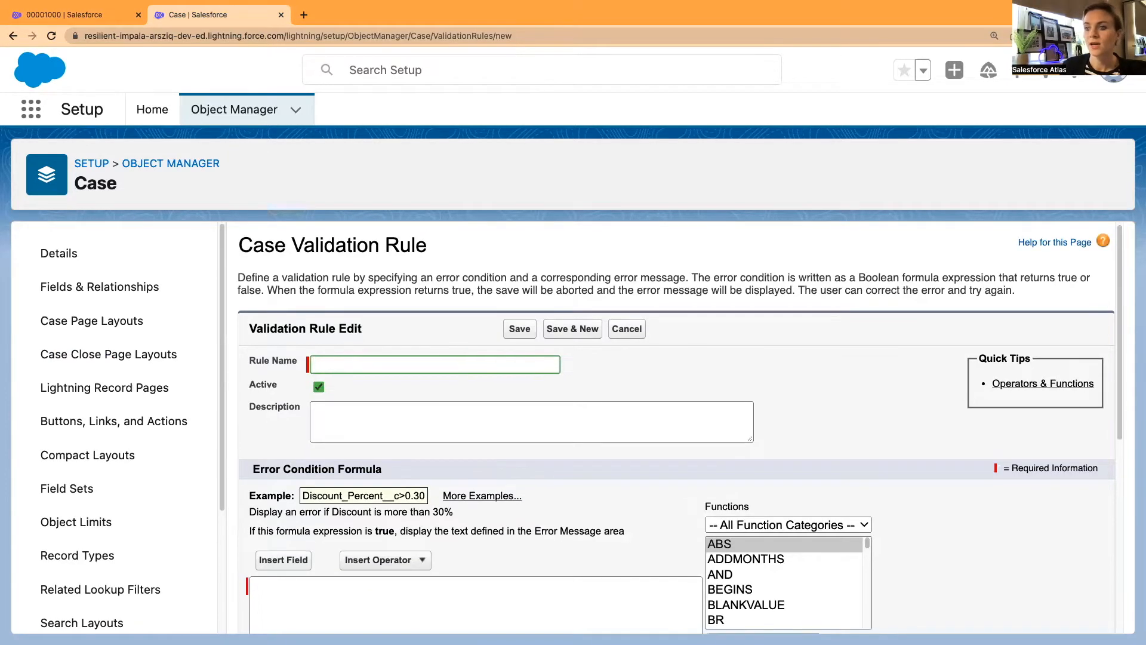
pyautogui.scroll(-2, 676, 428)
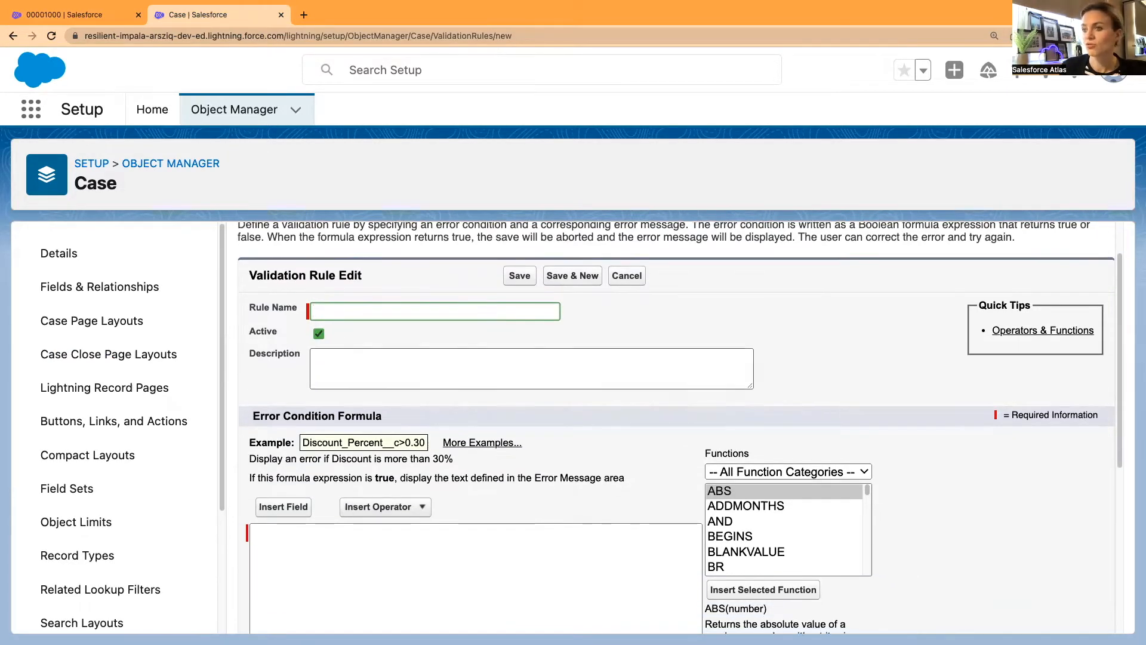
pyautogui.click(435, 313)
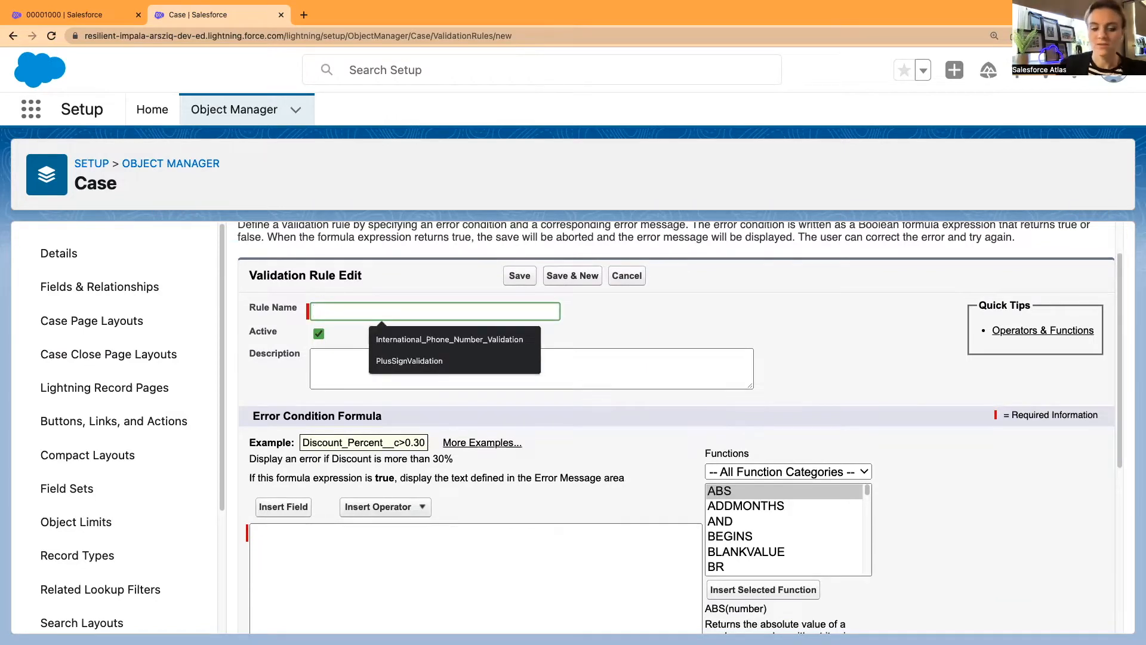
pyautogui.write('Email to Case OOO')
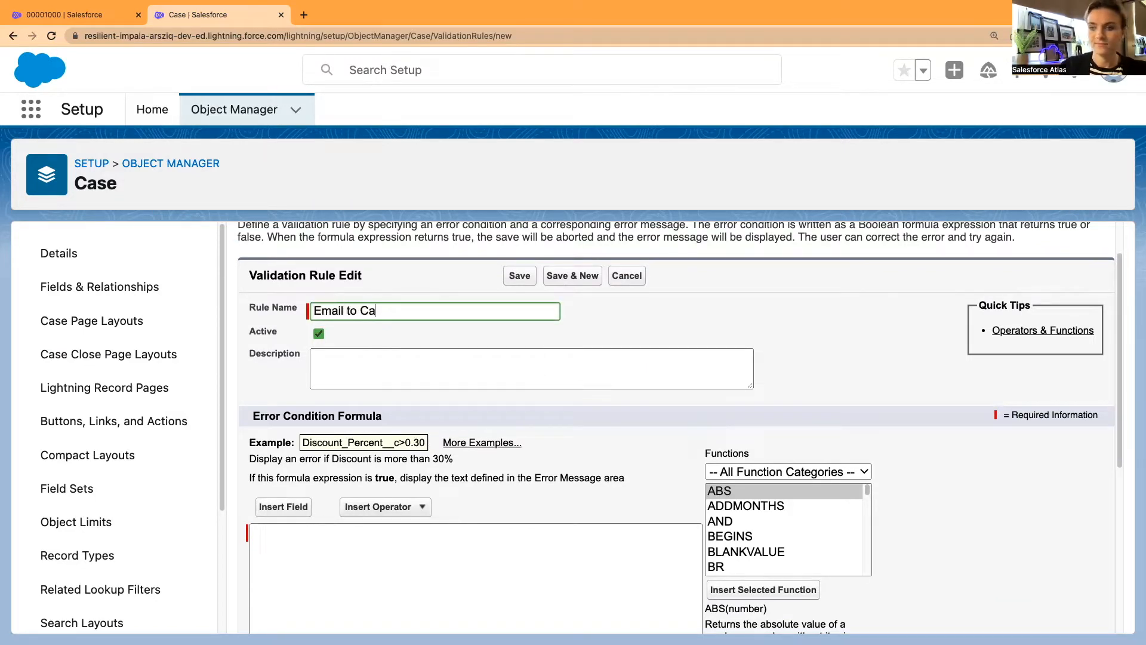
pyautogui.click(389, 335)
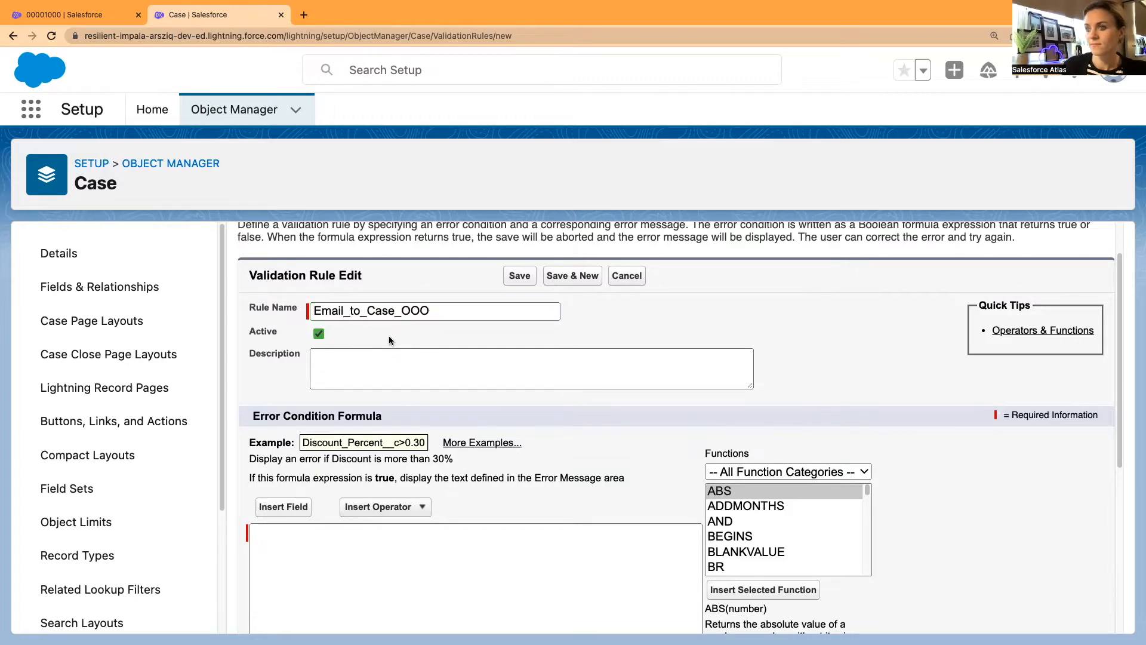
# Begin the error condition formula with an empty CONTAINS() function.
pyautogui.scroll(-3, 393, 332)
pyautogui.click(317, 349)
pyautogui.scroll(2, 318, 347)
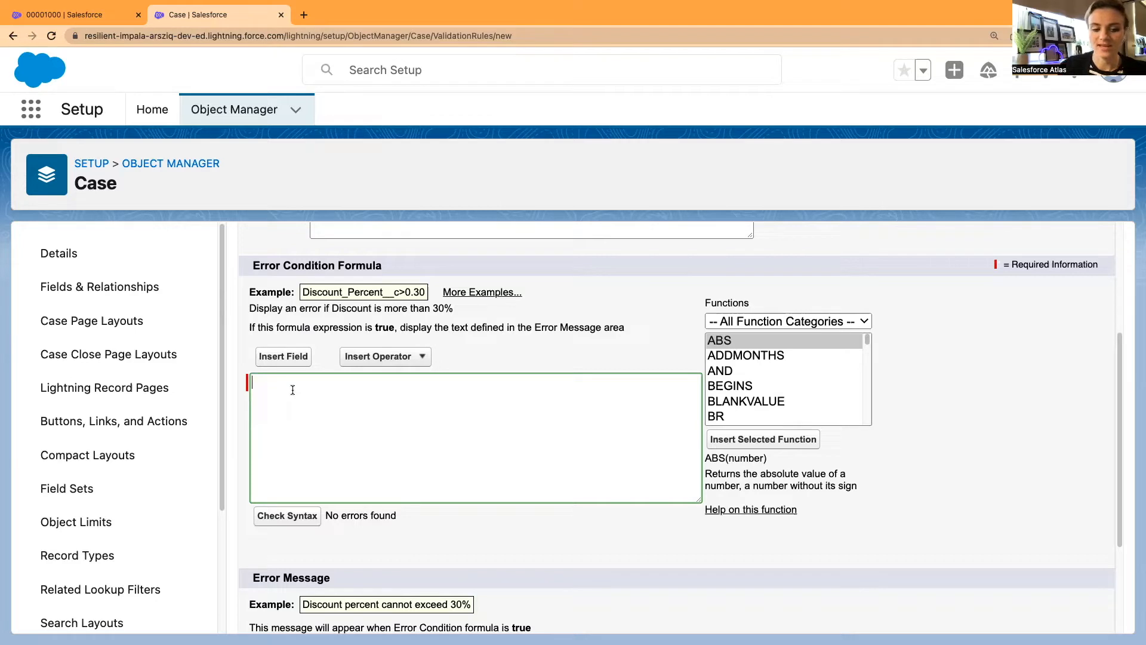
pyautogui.write('CON')
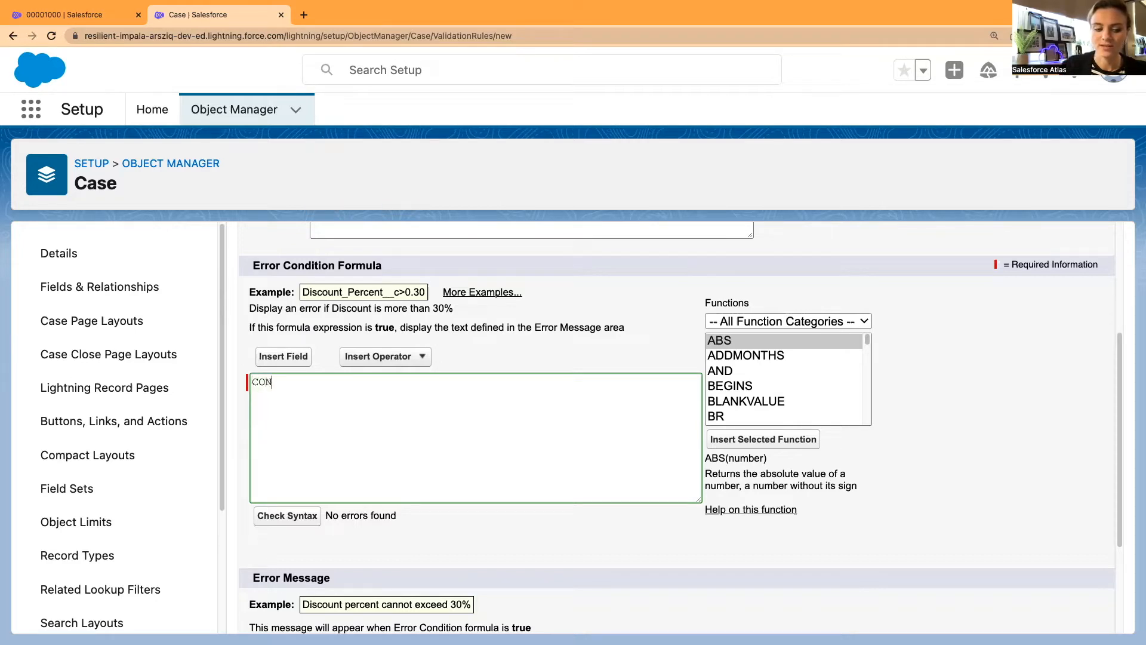
pyautogui.write('TAINS')
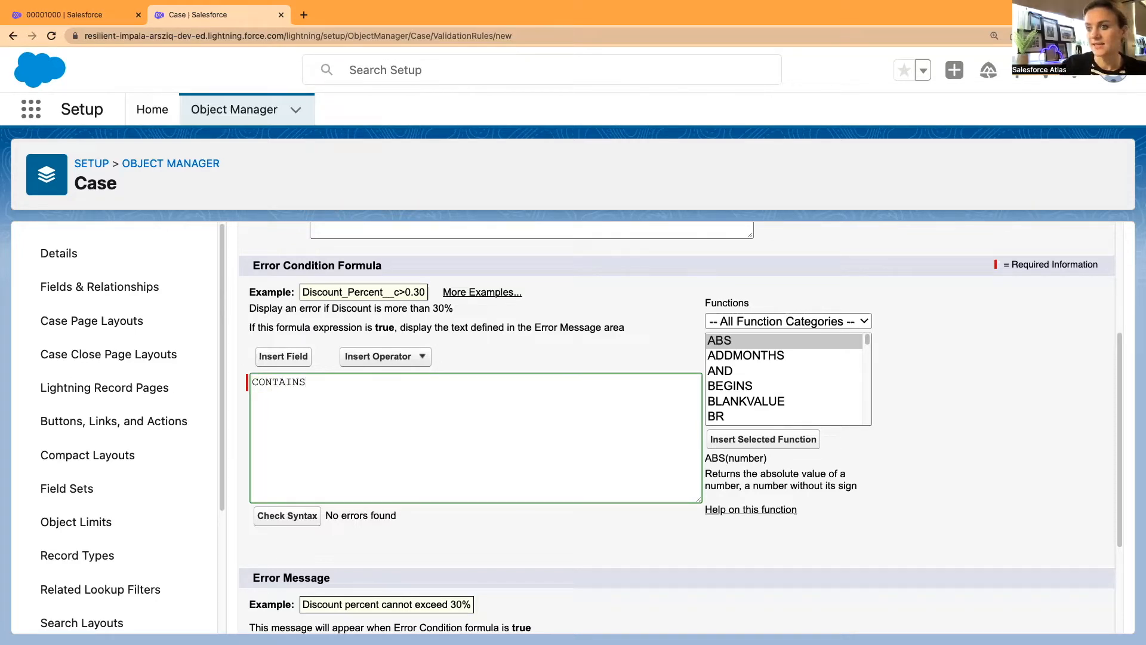
pyautogui.write('()')
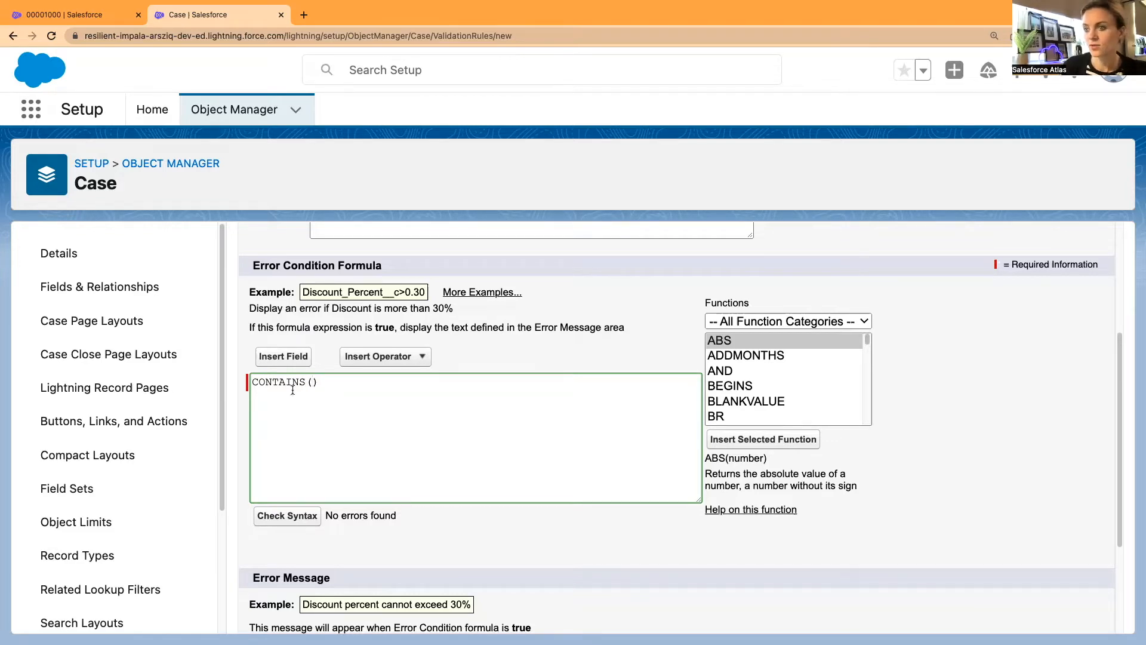
# Insert the Case Subject field as the first argument inside the CONTAINS parentheses.
pyautogui.click(284, 356)
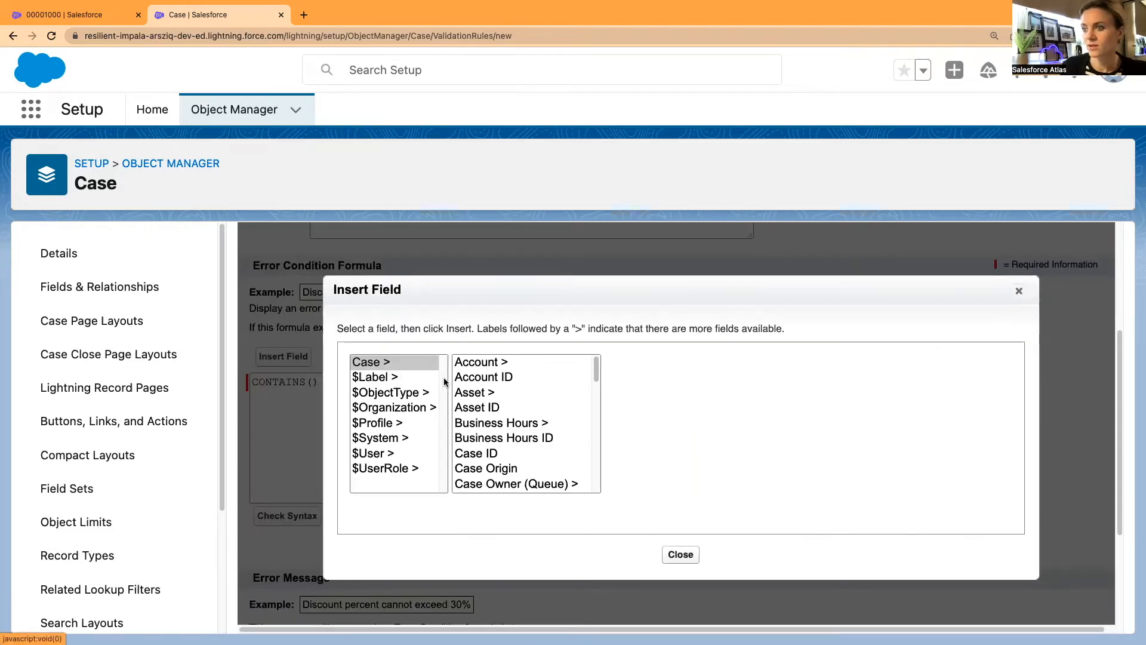
pyautogui.click(473, 378)
pyautogui.press('s')
pyautogui.scroll(-1, 494, 423)
pyautogui.scroll(-2, 495, 425)
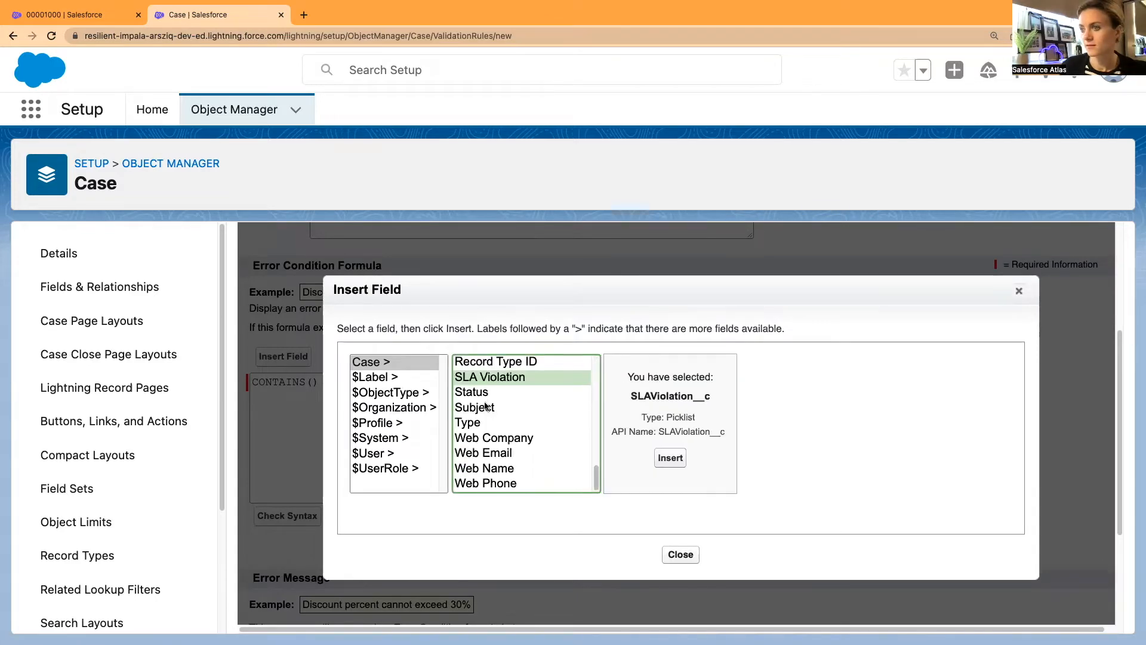
pyautogui.click(487, 410)
pyautogui.click(650, 459)
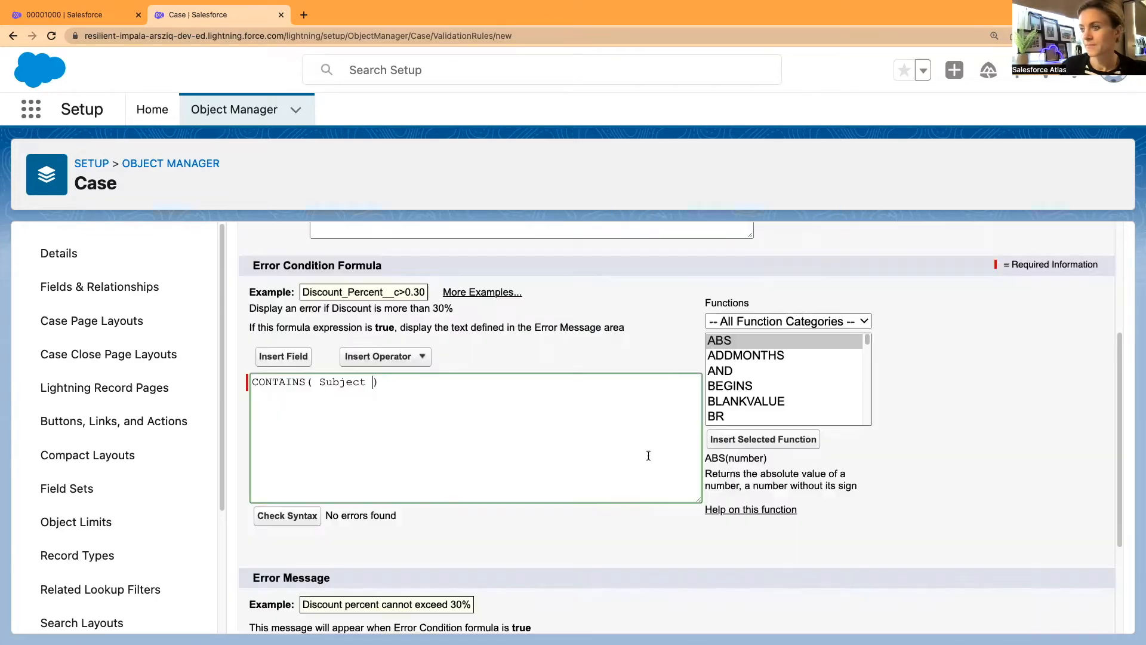
# Add "Out of office" as the second argument so the formula reads CONTAINS( Subject, "Out of office" ).
pyautogui.write(', ')
pyautogui.write('"Ou"')
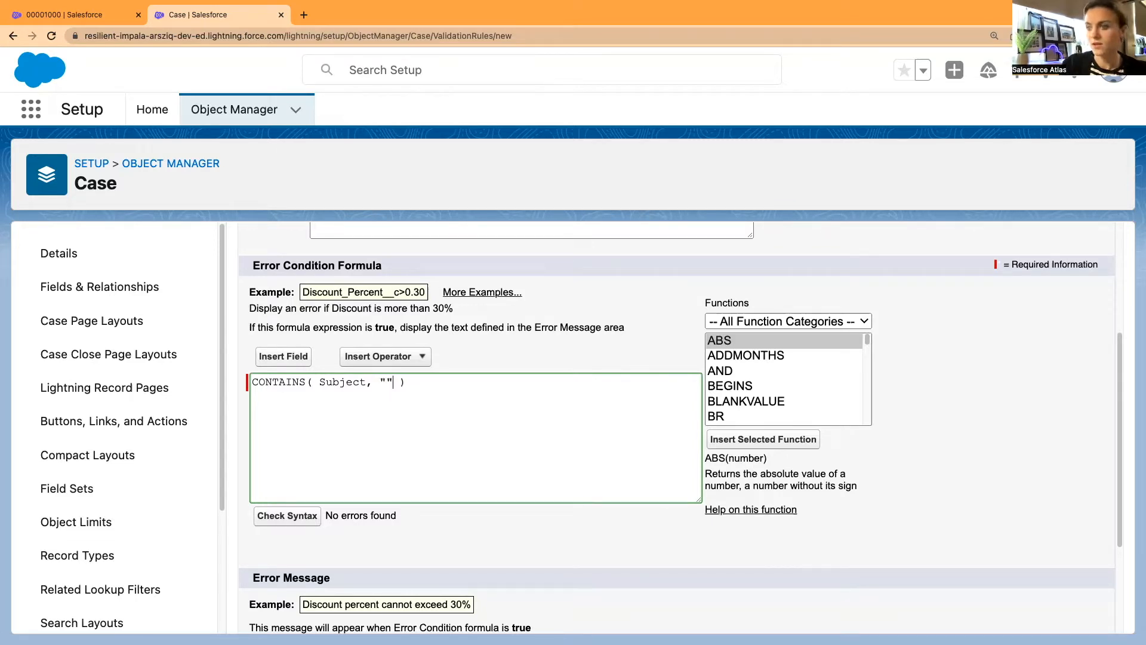
pyautogui.press('Left')
pyautogui.write('Ou')
pyautogui.write('t of offi')
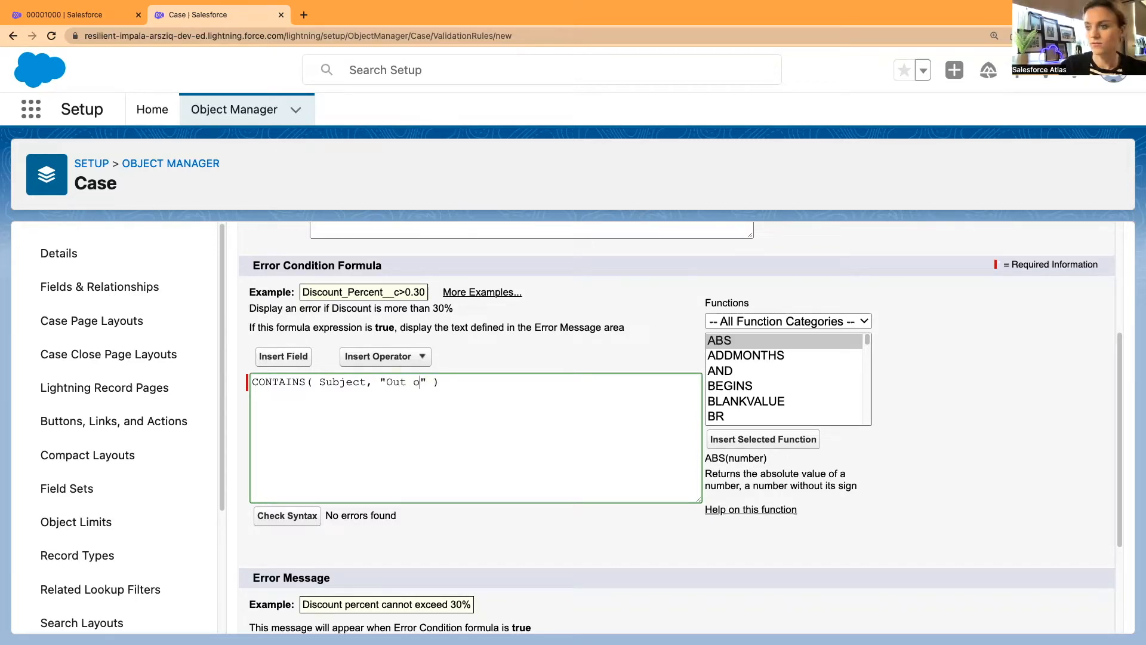
pyautogui.write('ce')
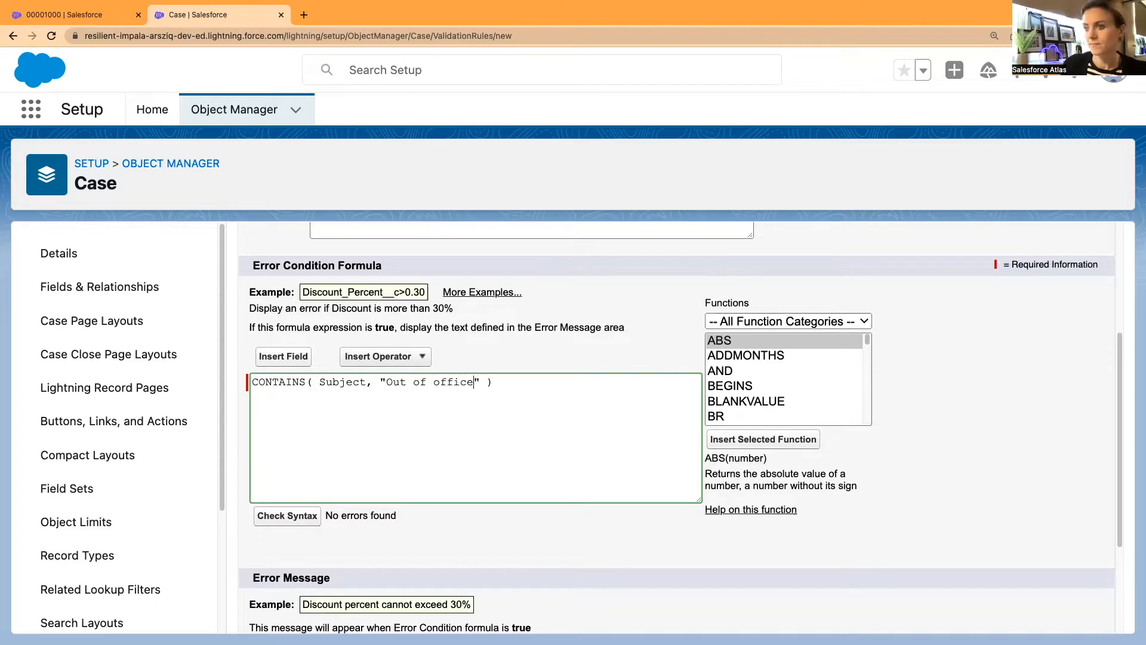
# Check the syntax of the error condition formula and review it together with the error message section.
pyautogui.click(288, 516)
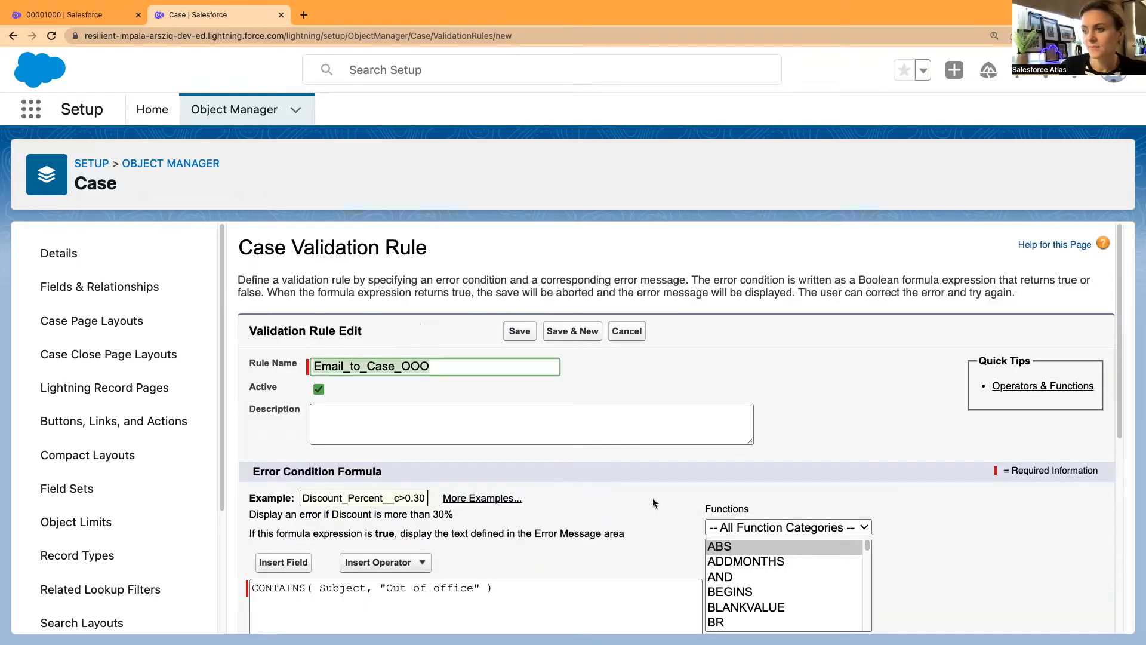
pyautogui.scroll(-10, 654, 498)
pyautogui.scroll(3, 654, 500)
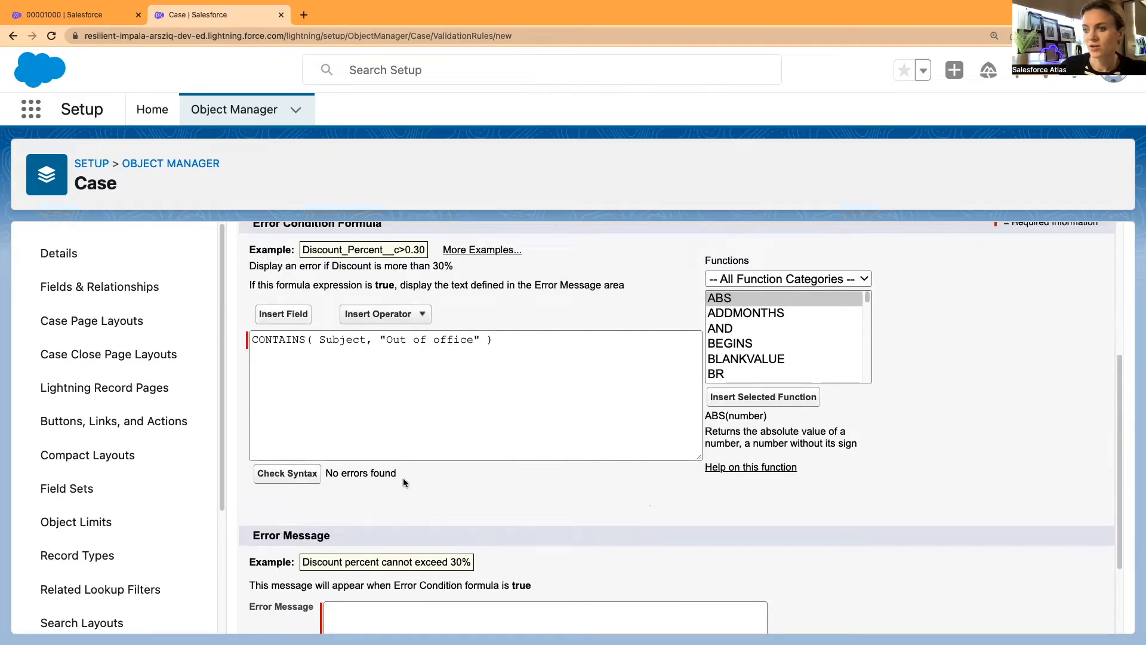
pyautogui.scroll(-1, 579, 493)
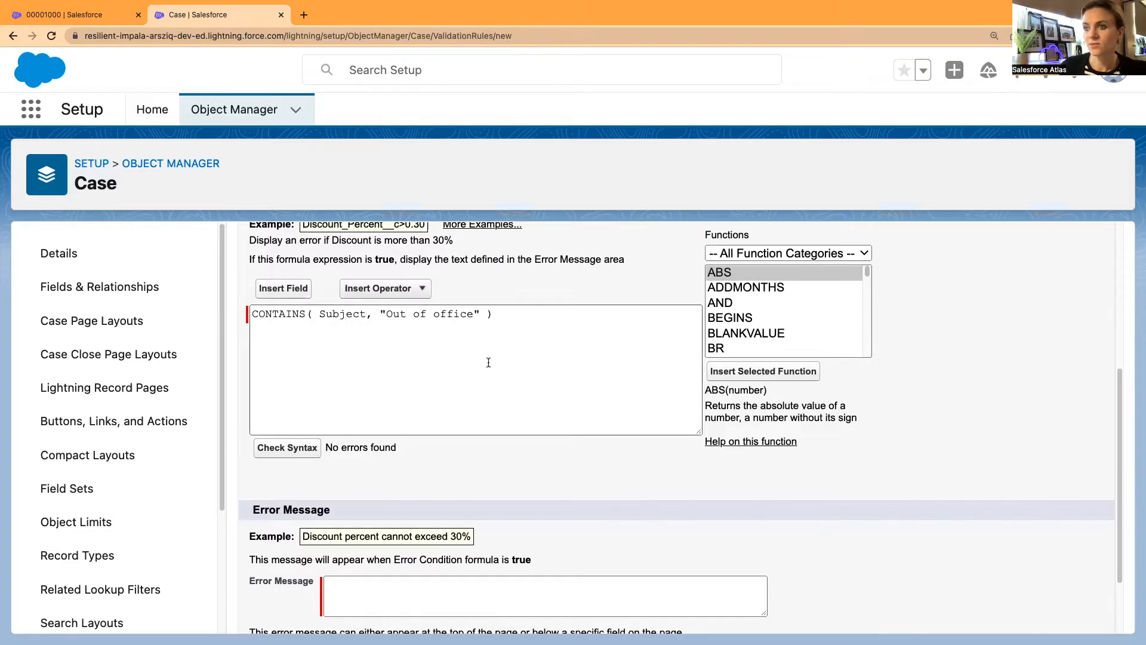
pyautogui.scroll(1, 458, 403)
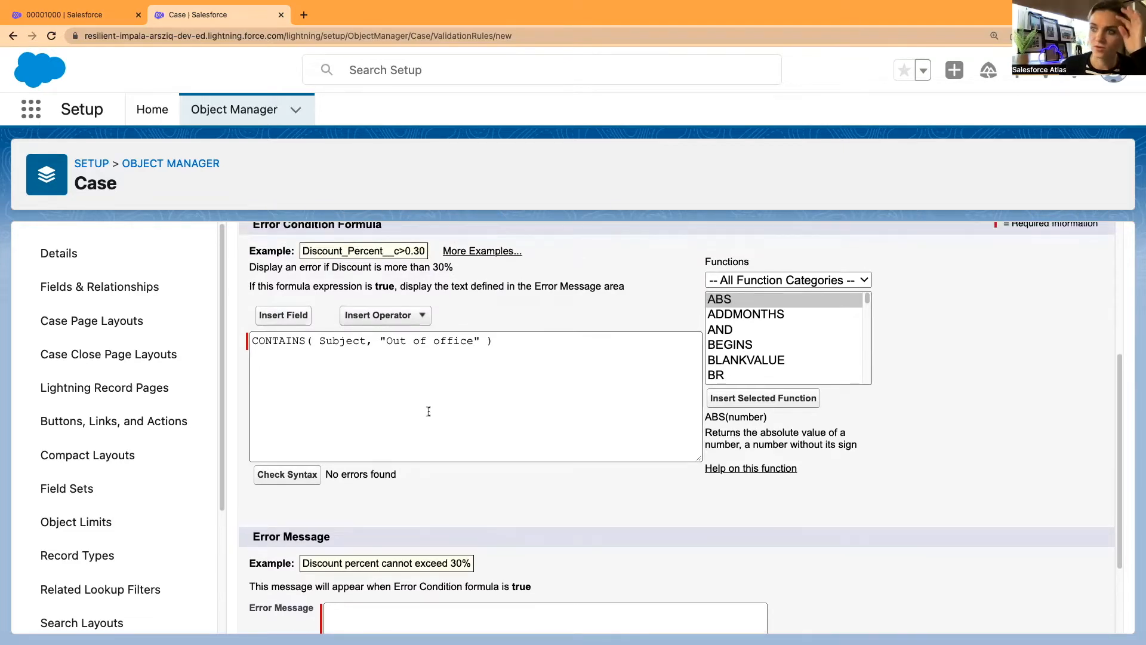
pyautogui.scroll(-1, 425, 415)
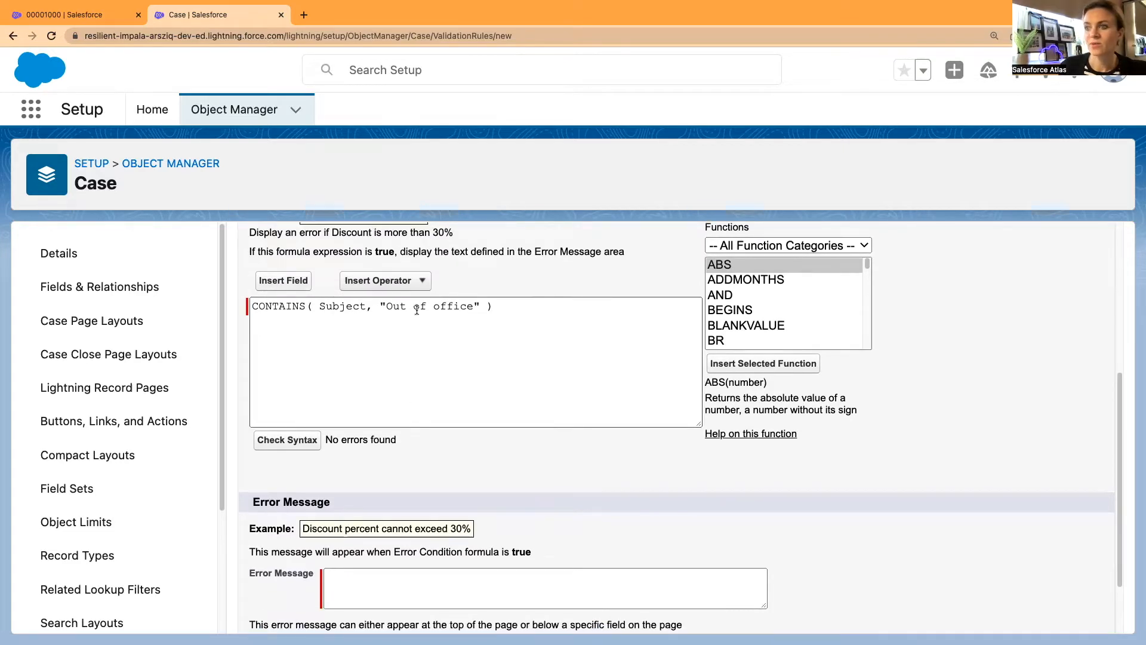
# Enter "OOO email not allowed" as the error message and save the validation rule.
pyautogui.scroll(-1, 511, 460)
pyautogui.scroll(-3, 508, 463)
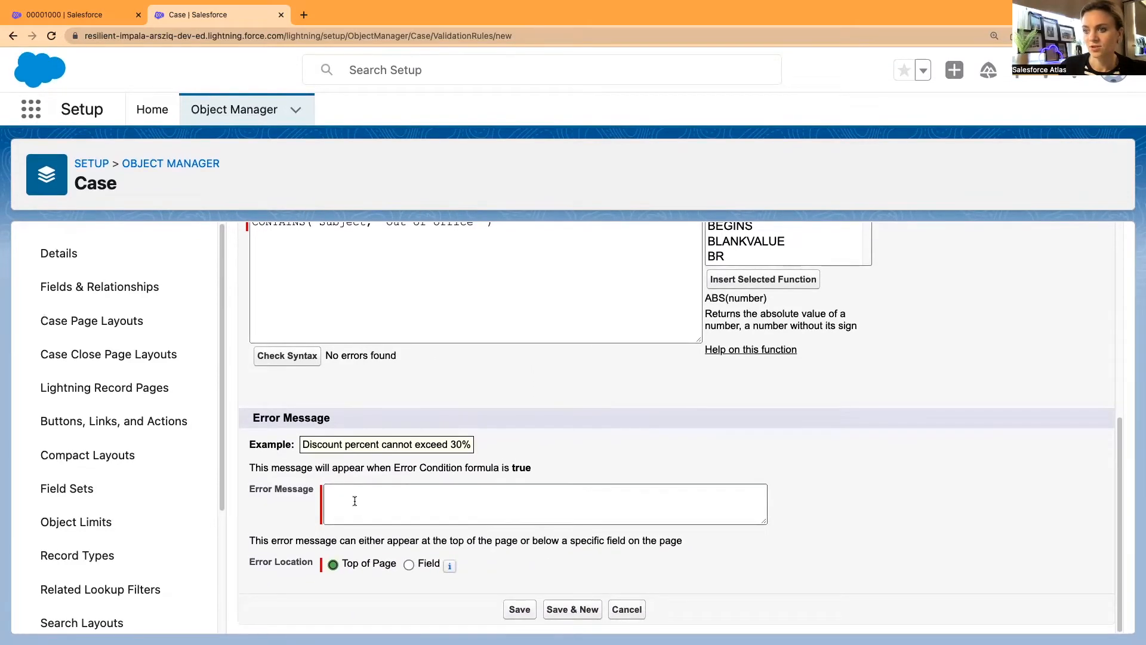
pyautogui.click(365, 503)
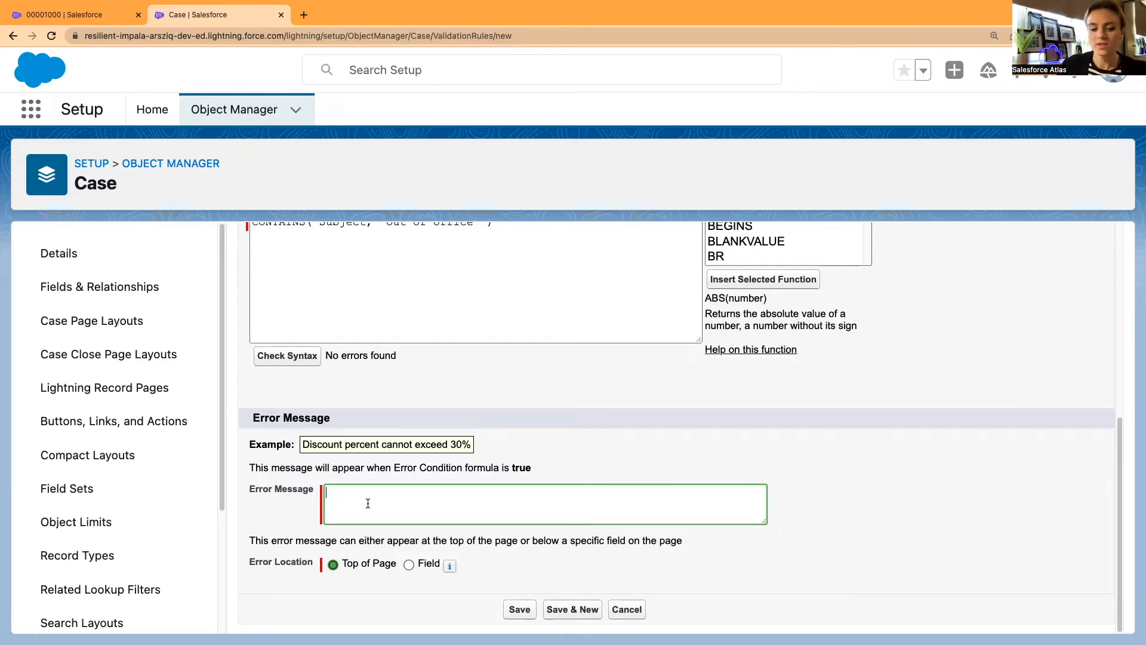
pyautogui.write('OOO')
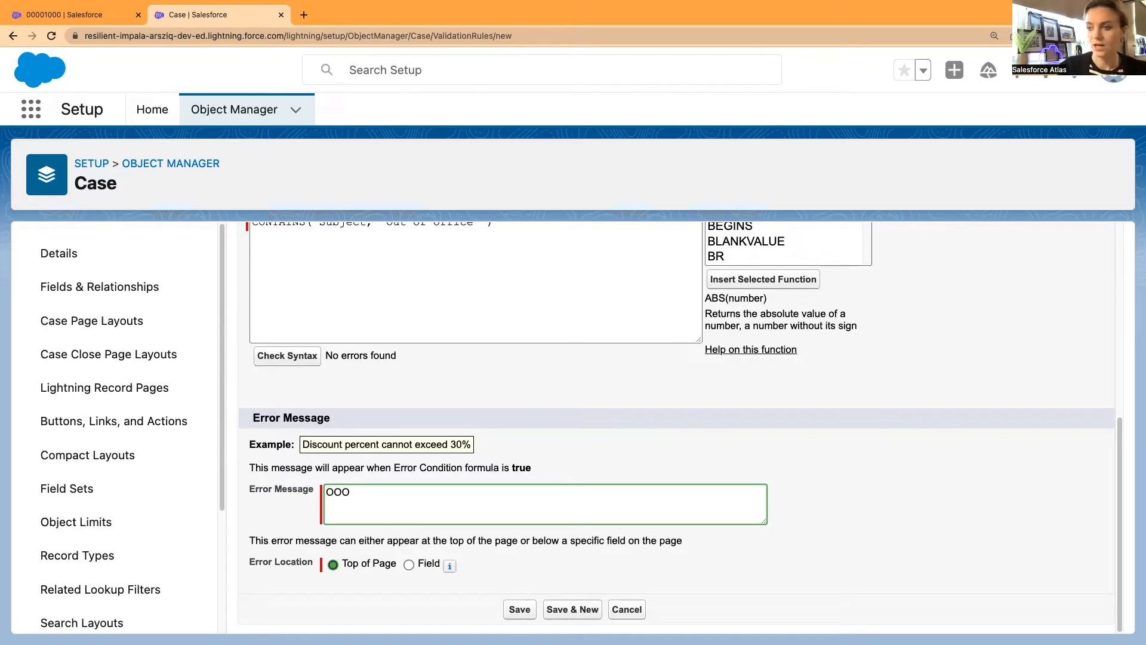
pyautogui.write(' email')
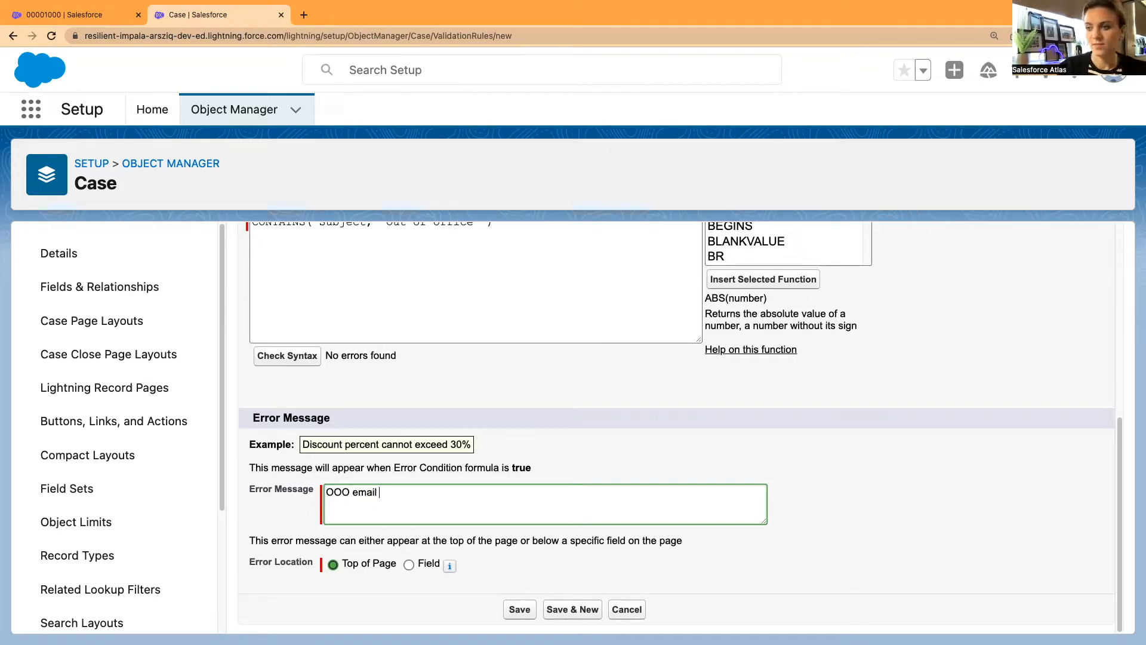
pyautogui.write(' not allowed')
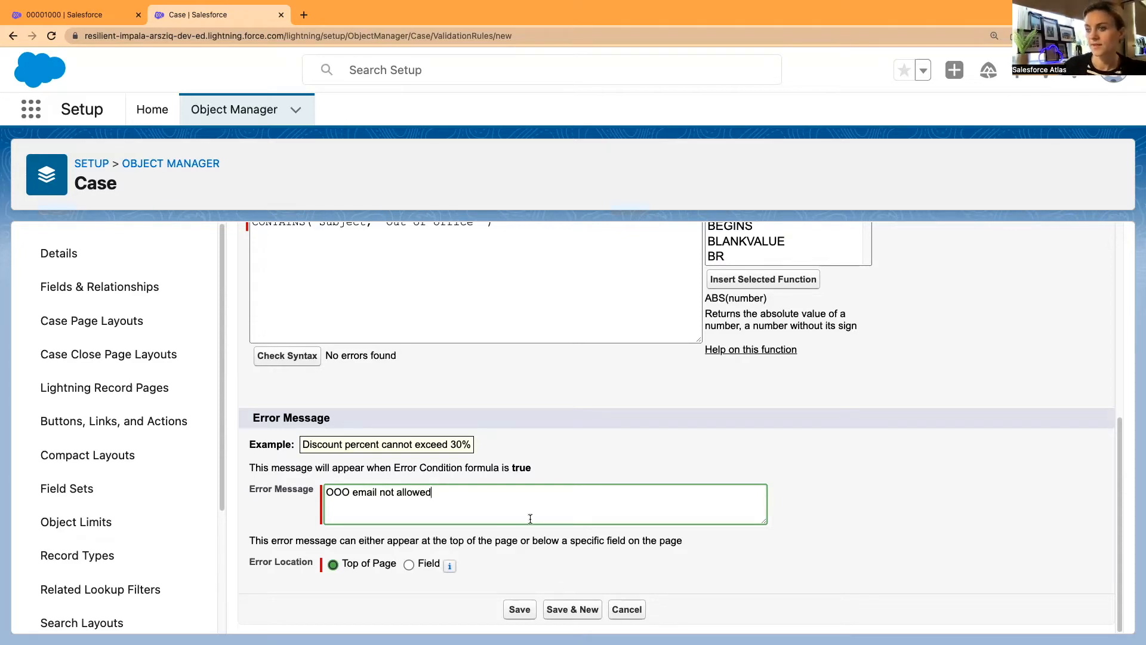
pyautogui.click(600, 459)
pyautogui.scroll(2, 600, 459)
pyautogui.scroll(-2, 593, 465)
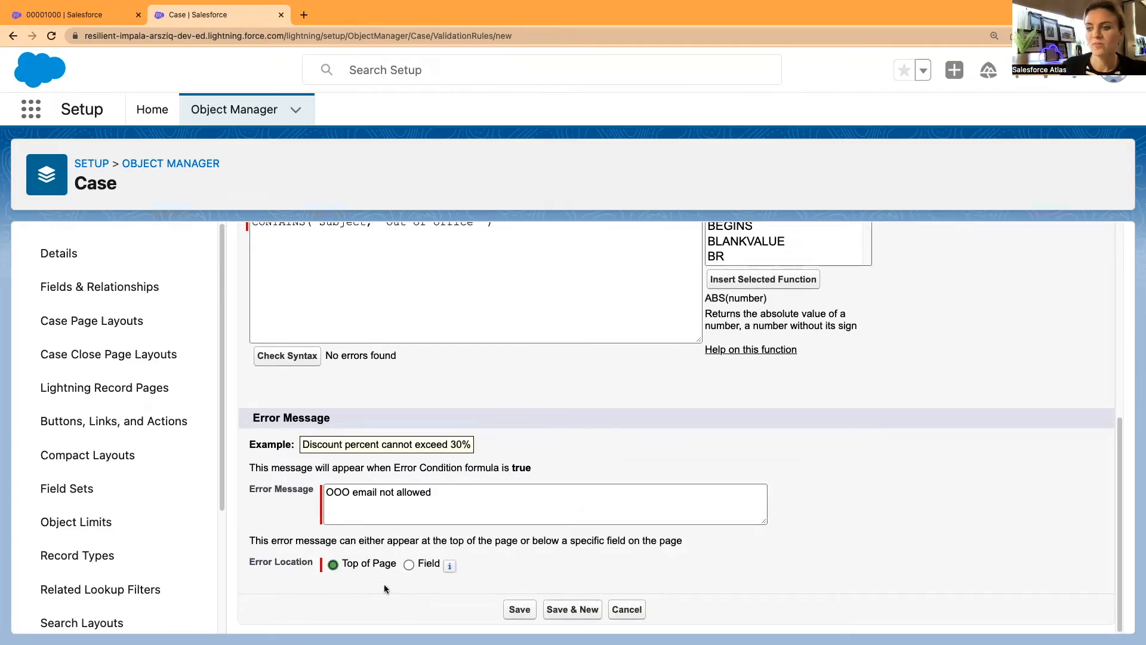
pyautogui.click(517, 609)
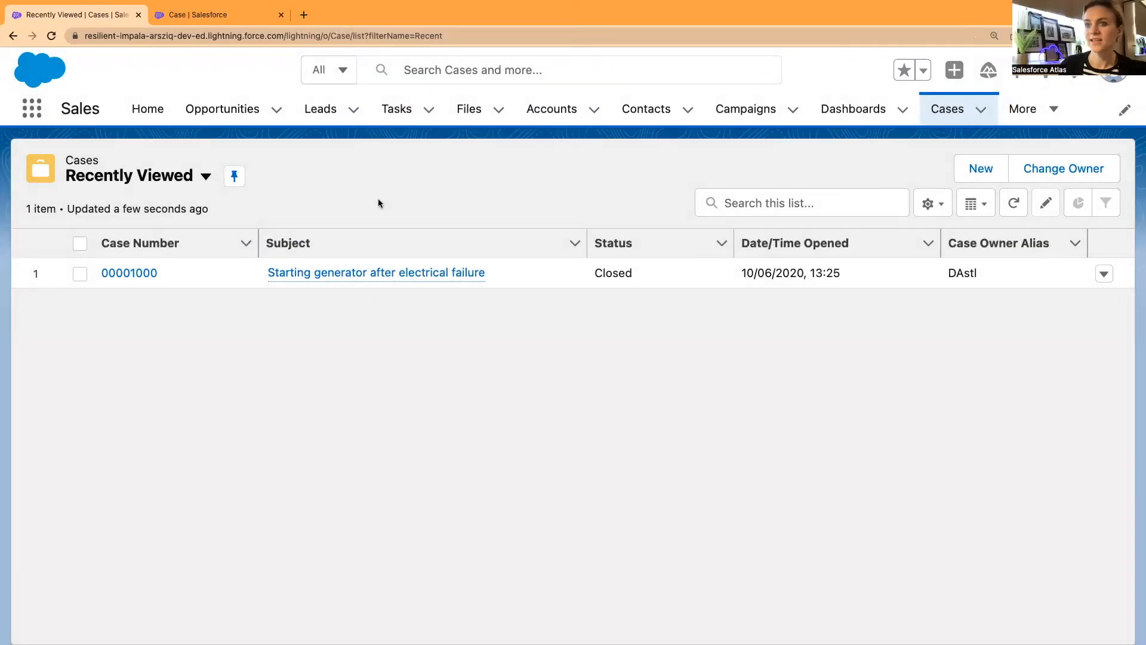
# Start a new case of the Product Support record type and set its Case Origin to Email.
pyautogui.click(981, 168)
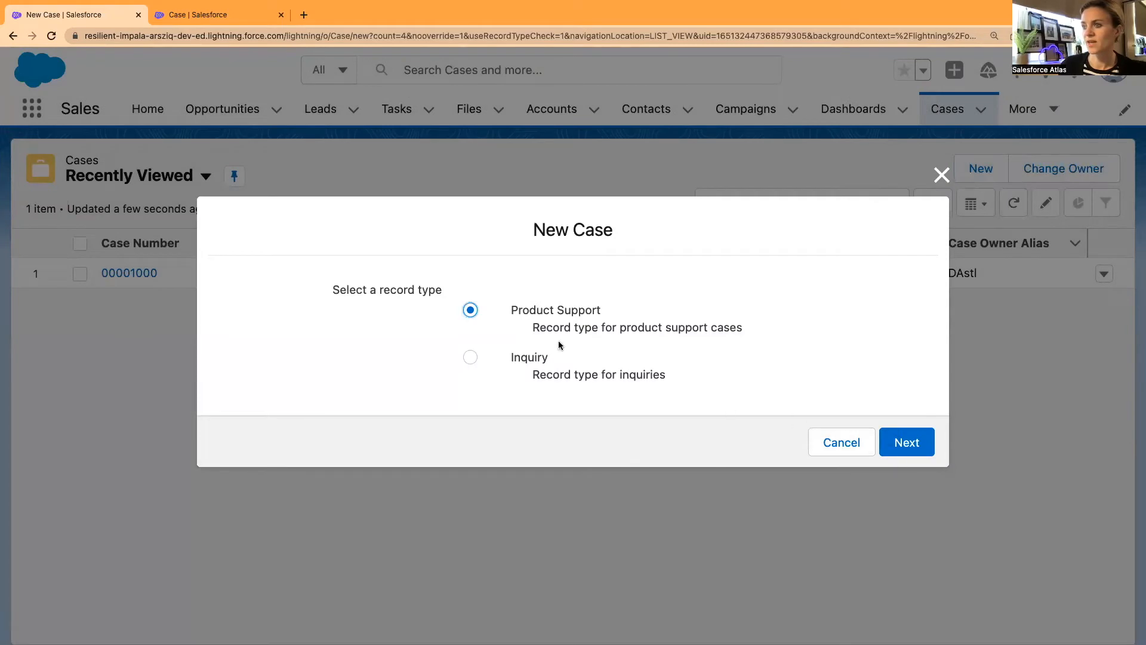
pyautogui.click(898, 442)
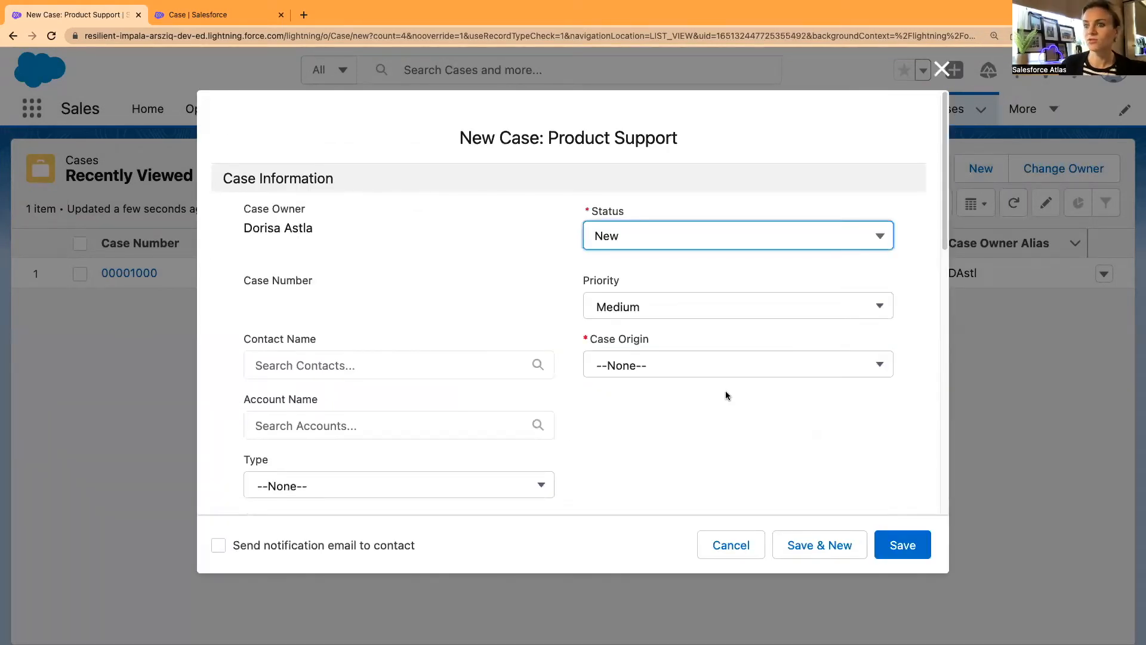
pyautogui.click(645, 366)
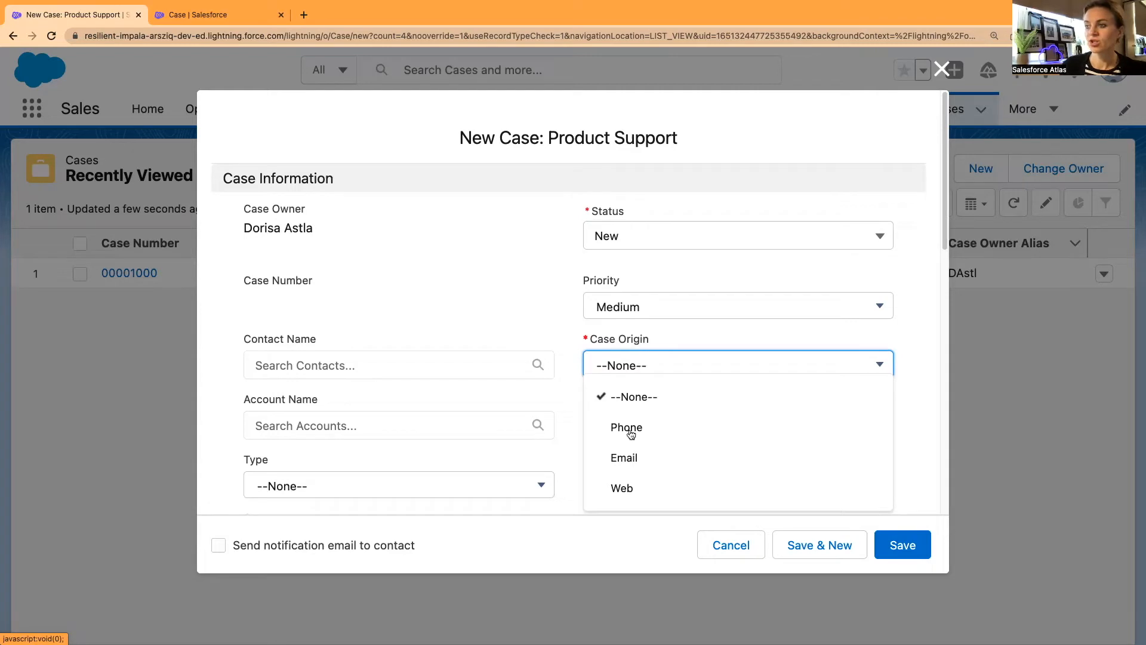
pyautogui.click(679, 340)
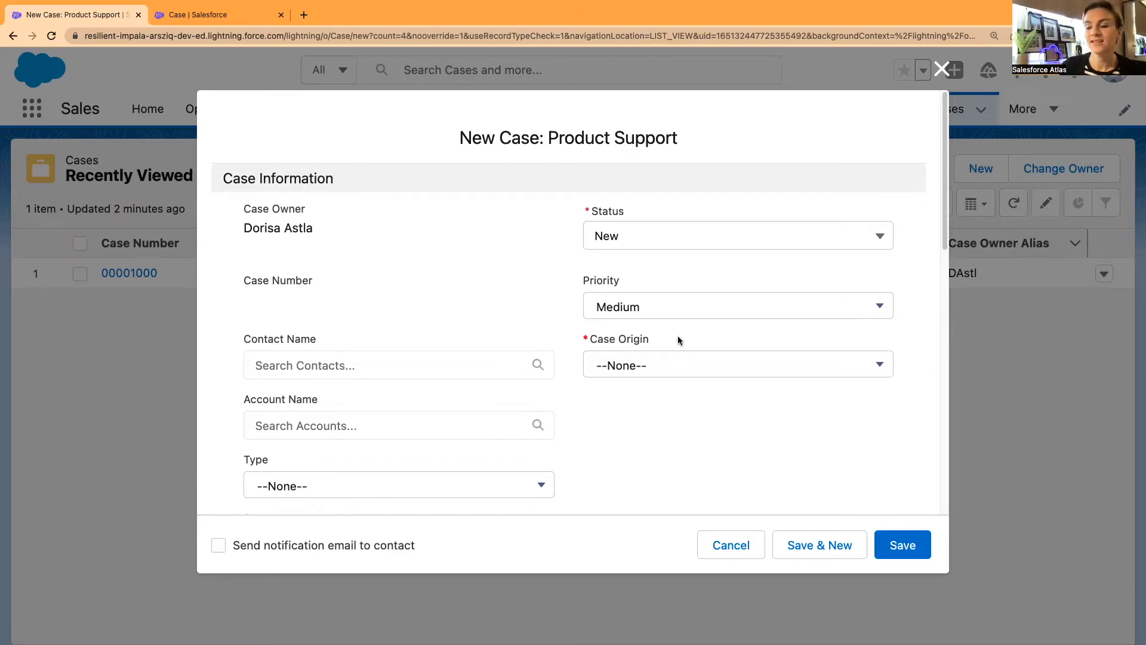
pyautogui.click(672, 366)
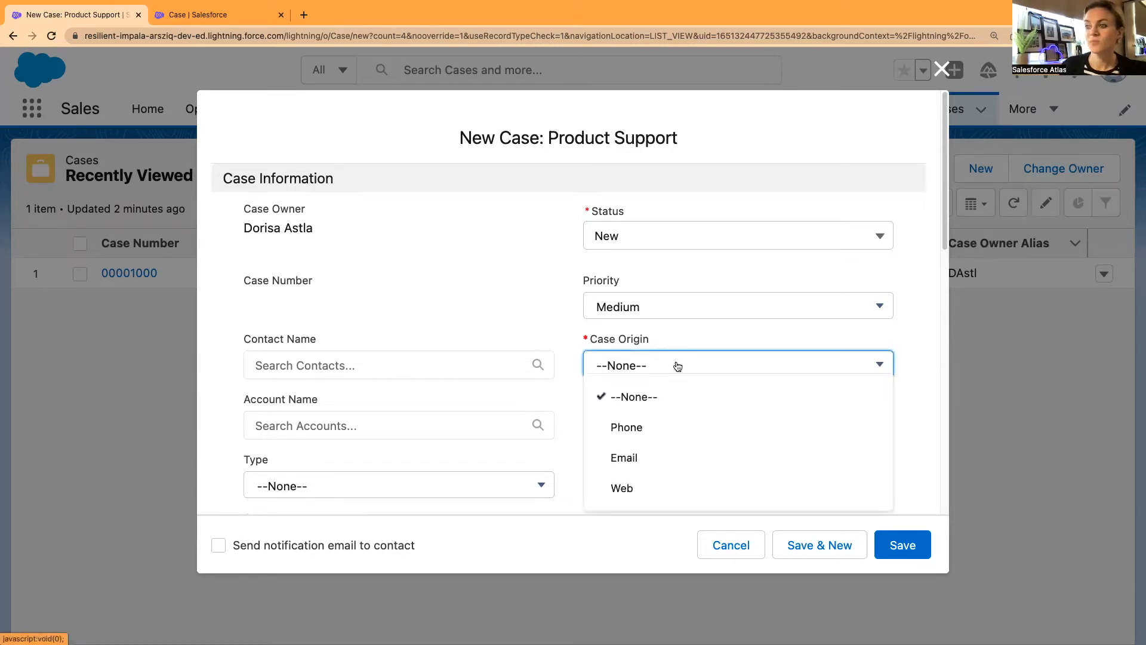
pyautogui.click(641, 459)
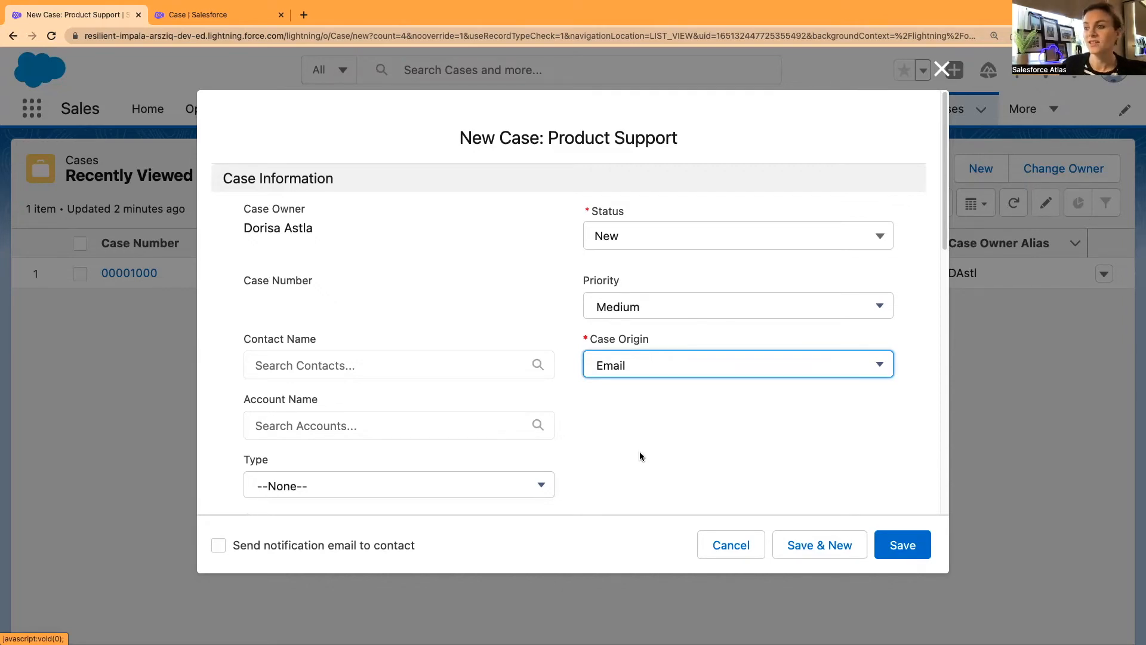
pyautogui.click(663, 370)
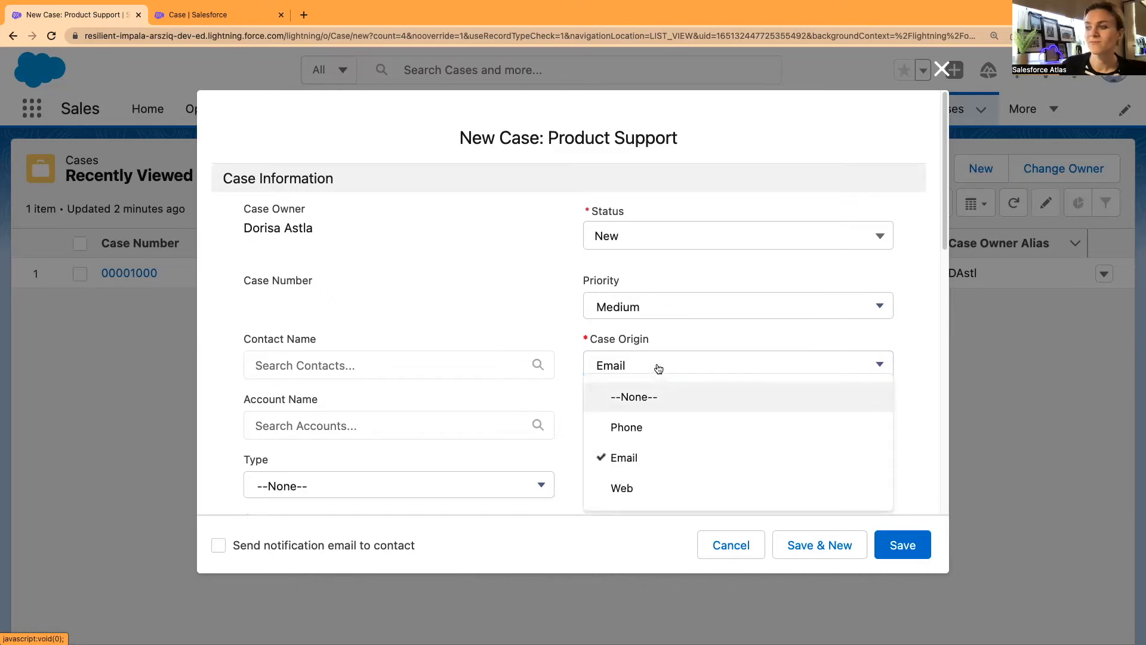
pyautogui.click(659, 369)
pyautogui.click(686, 334)
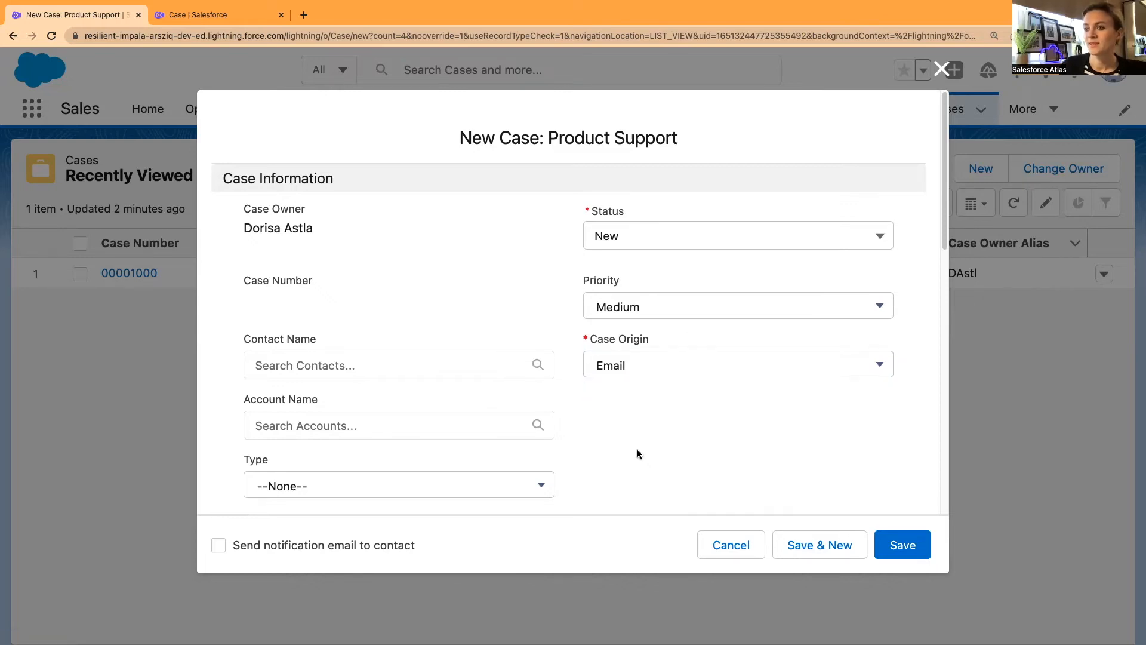
# Enter "Out of office" as both the Subject and the Description of the new case.
pyautogui.scroll(-5, 636, 453)
pyautogui.scroll(-6, 635, 452)
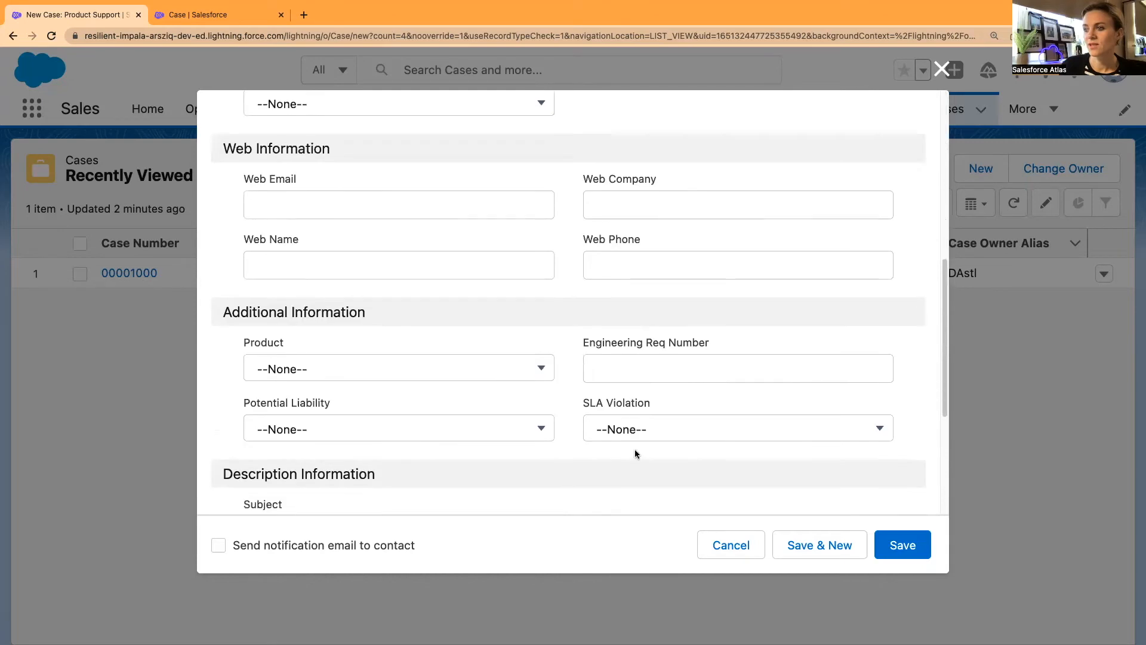
pyautogui.click(308, 278)
pyautogui.write('Out of office')
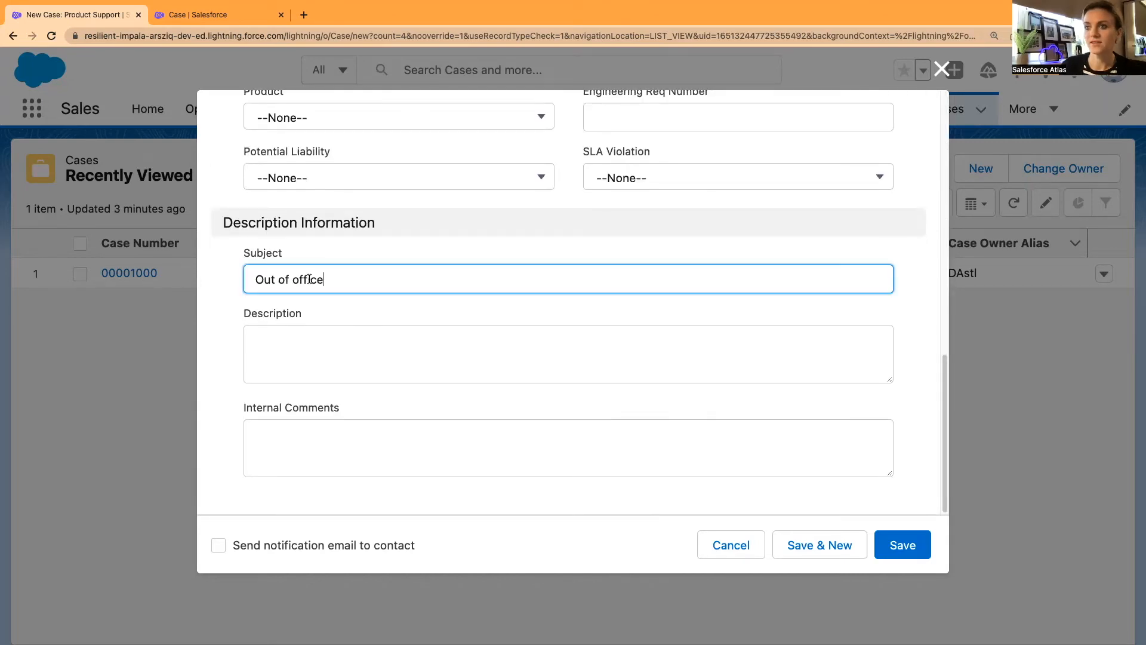
pyautogui.click(396, 361)
pyautogui.write('Out of office')
pyautogui.click(511, 404)
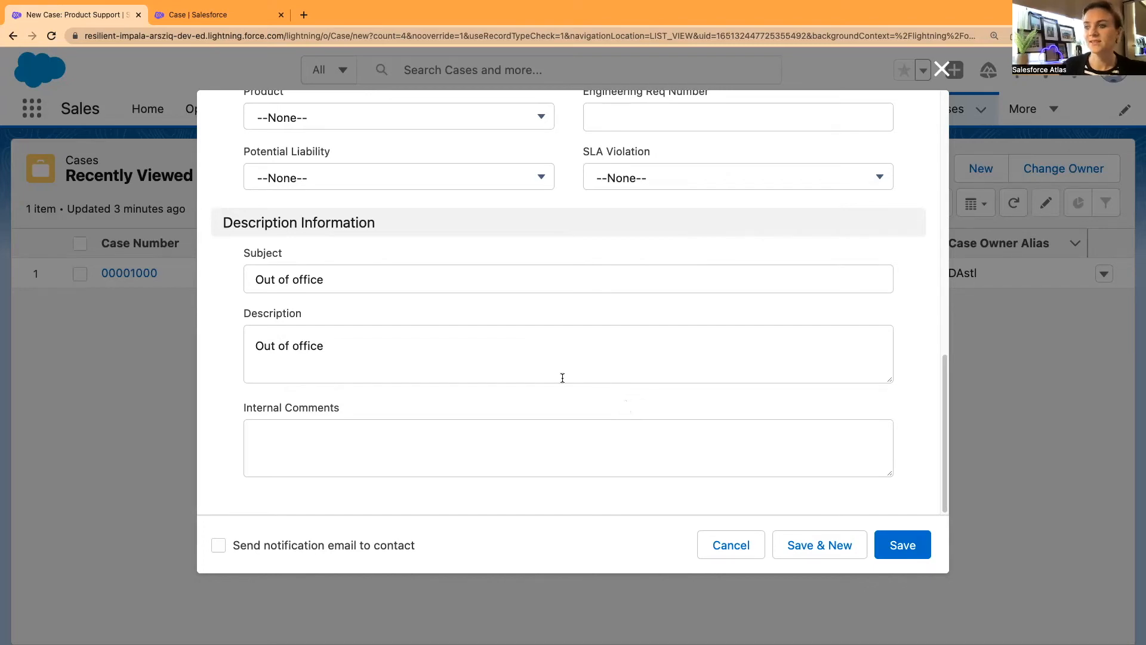
# Try to save the case to test the validation rule, and review the page errors and the entered subject.
pyautogui.click(904, 550)
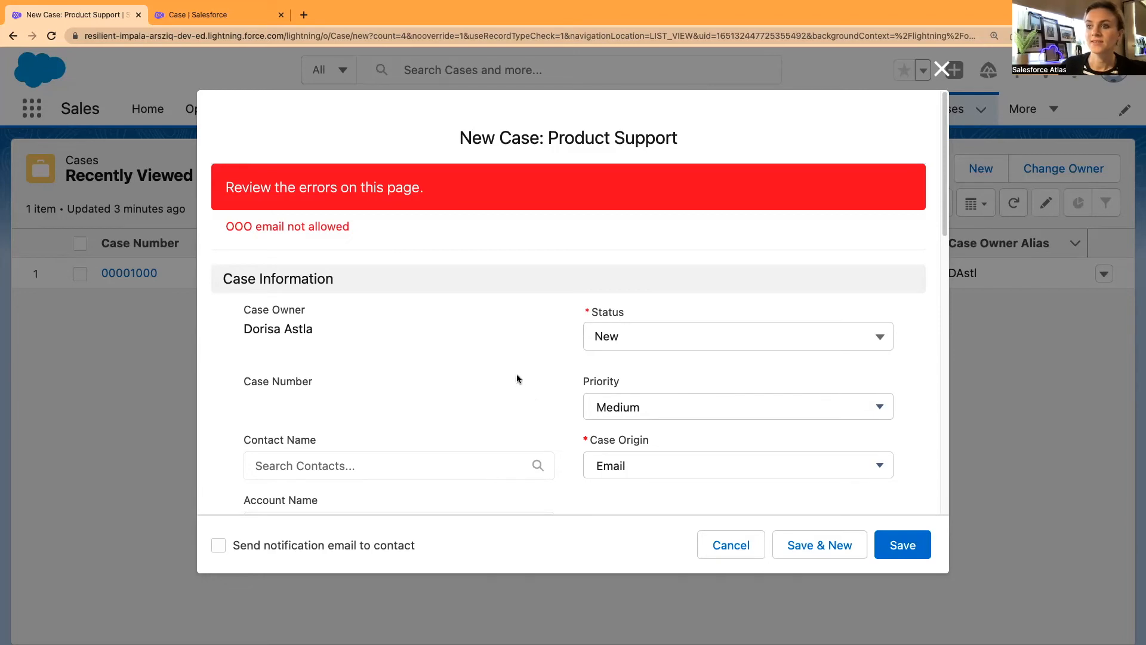
pyautogui.scroll(-1, 518, 378)
pyautogui.scroll(-10, 517, 379)
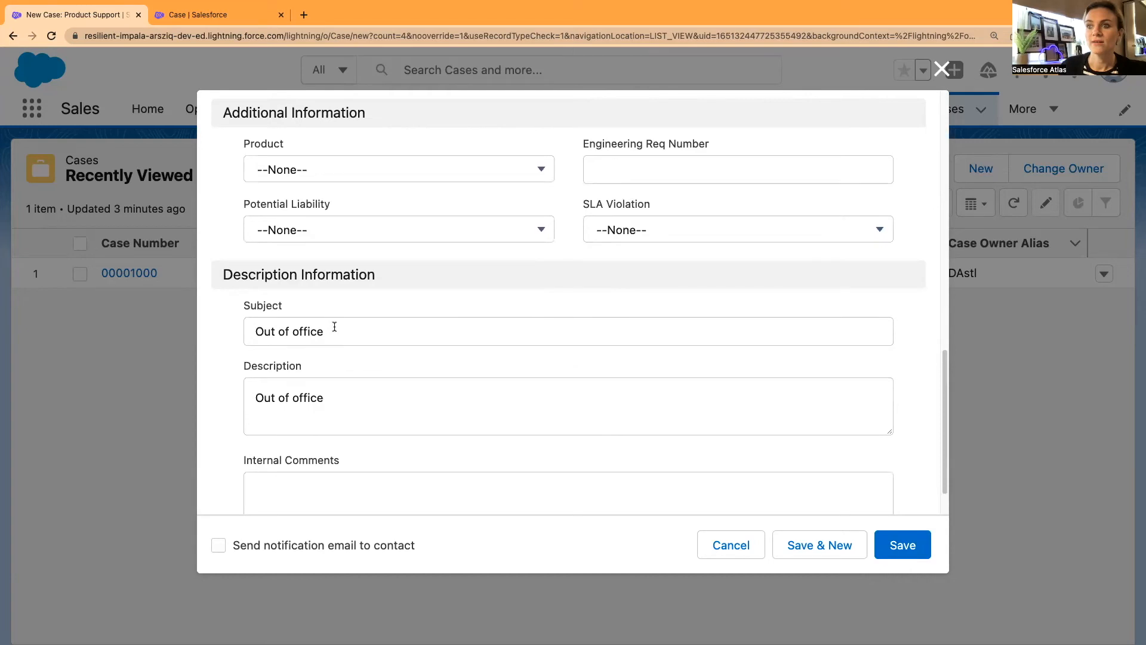
pyautogui.scroll(10, 334, 340)
# Switch to the Case setup page and open the Email_to_Case_OOO validation rule for editing at its error condition formula.
pyautogui.click(198, 15)
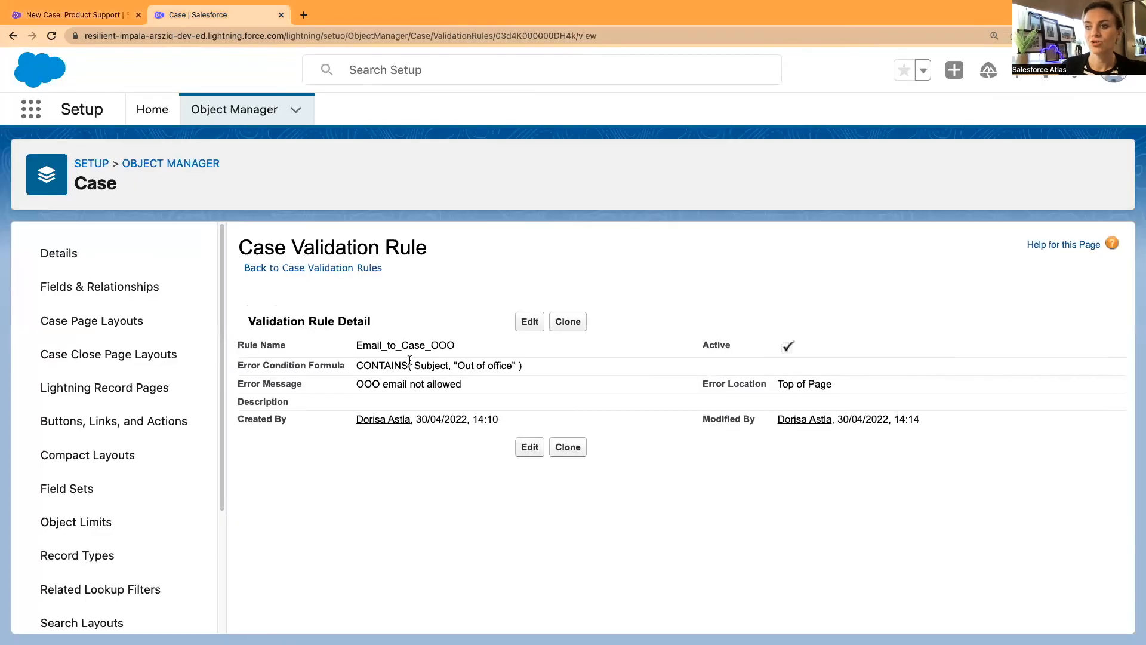
pyautogui.click(529, 322)
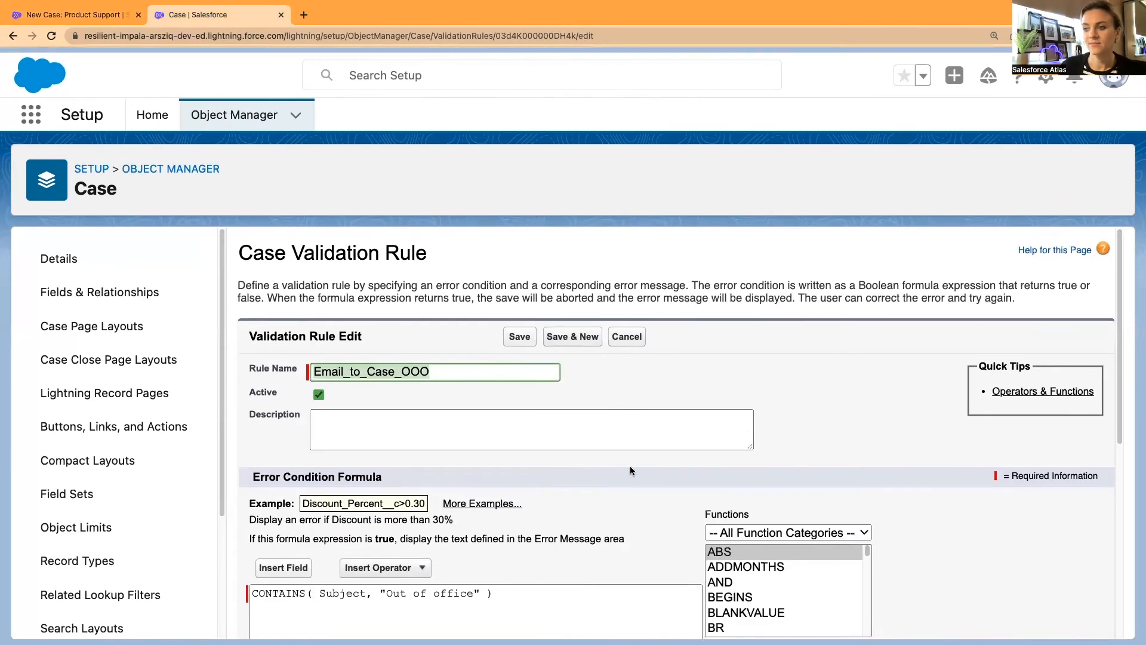
pyautogui.scroll(-5, 654, 467)
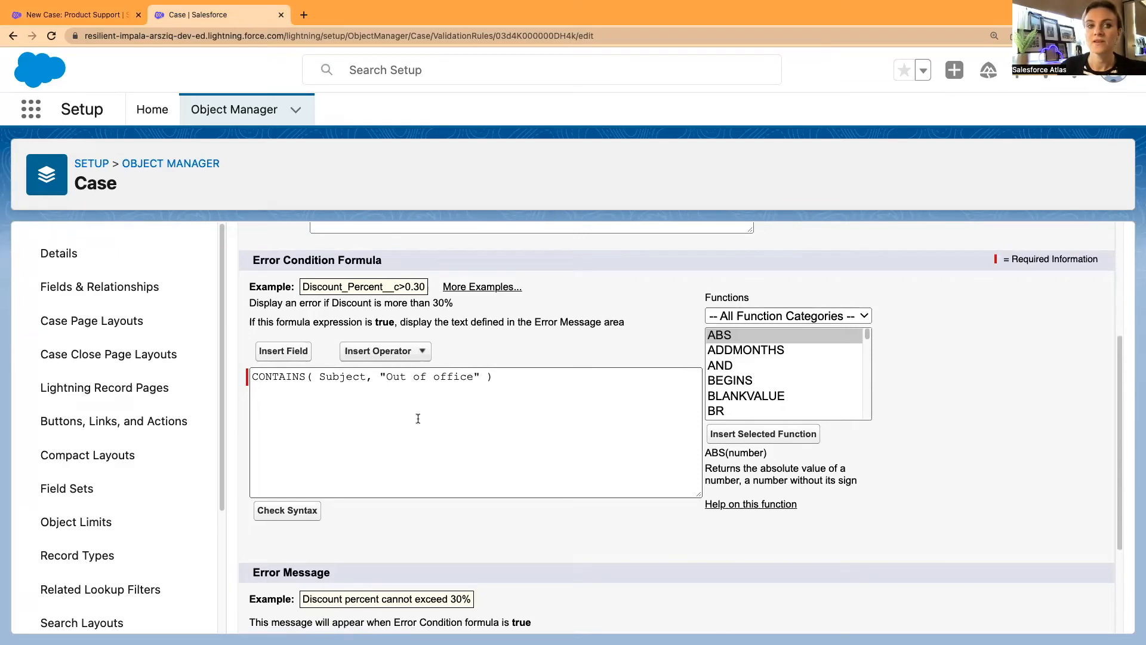
# Add a comma and a second line to the formula reading CONTAINS( Subject, "out of office" ), with a lowercase "o".
pyautogui.click(255, 371)
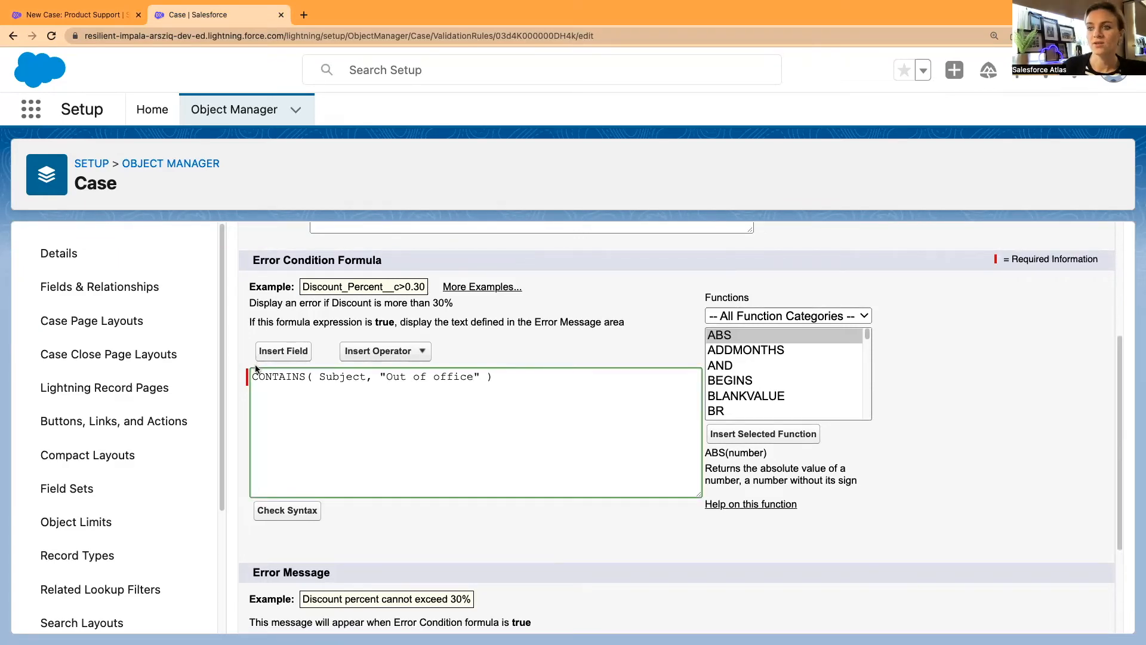
pyautogui.click(504, 377)
pyautogui.write(',')
pyautogui.press('Return')
pyautogui.write('CONTAINS( Subject, "Out of office" )')
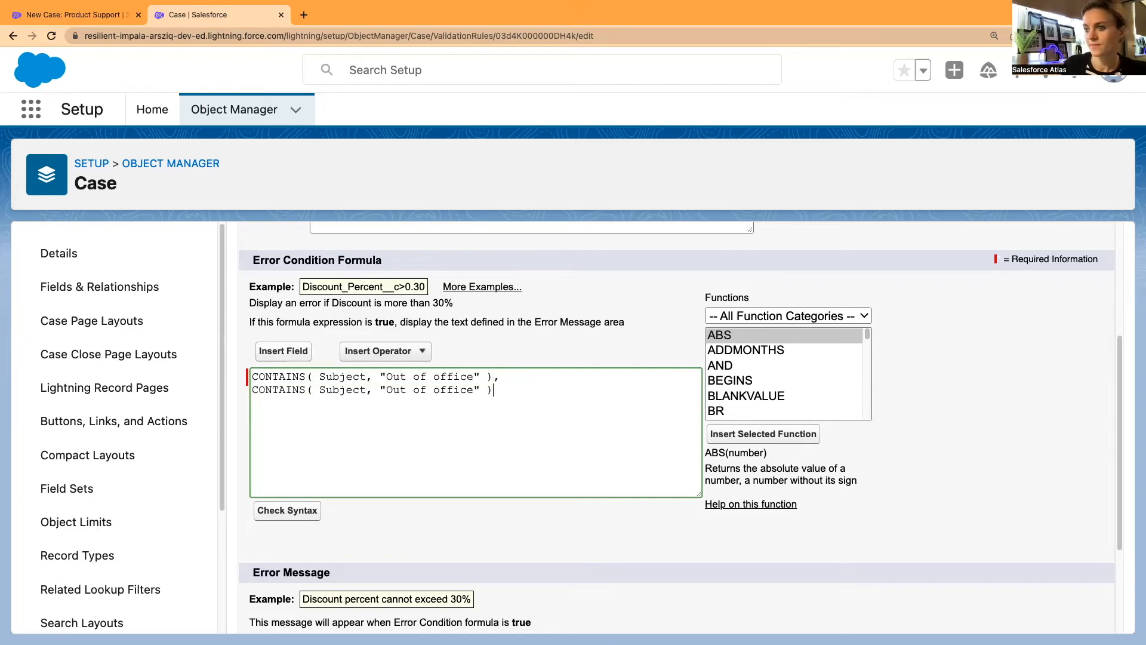
pyautogui.click(391, 392)
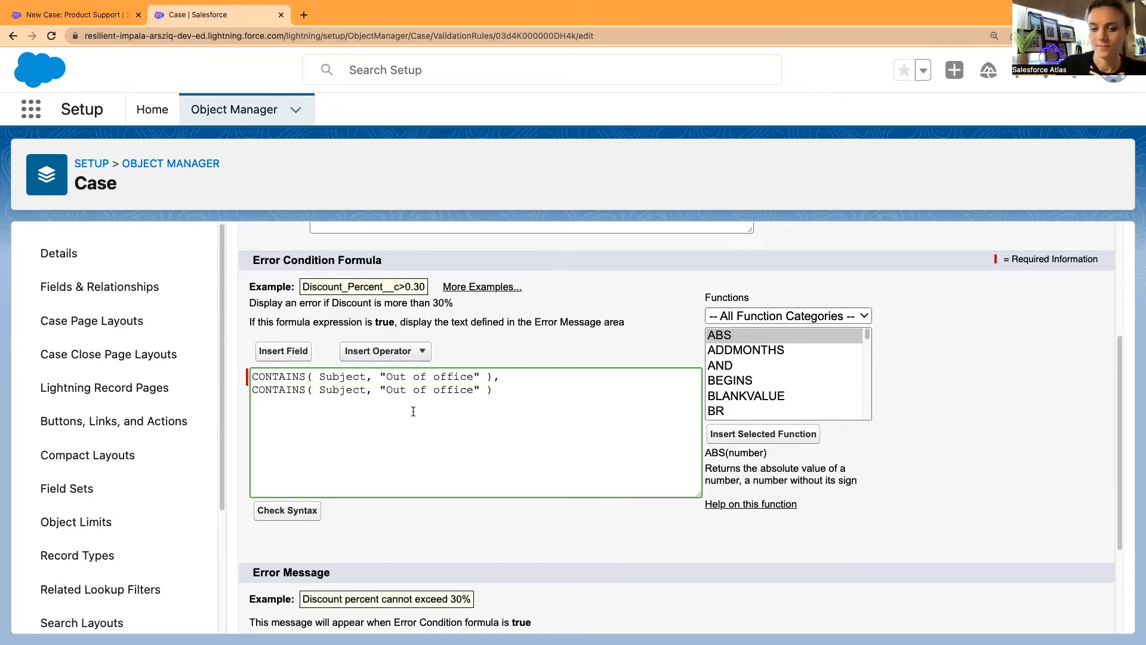
pyautogui.press('BackSpace')
pyautogui.write('o')
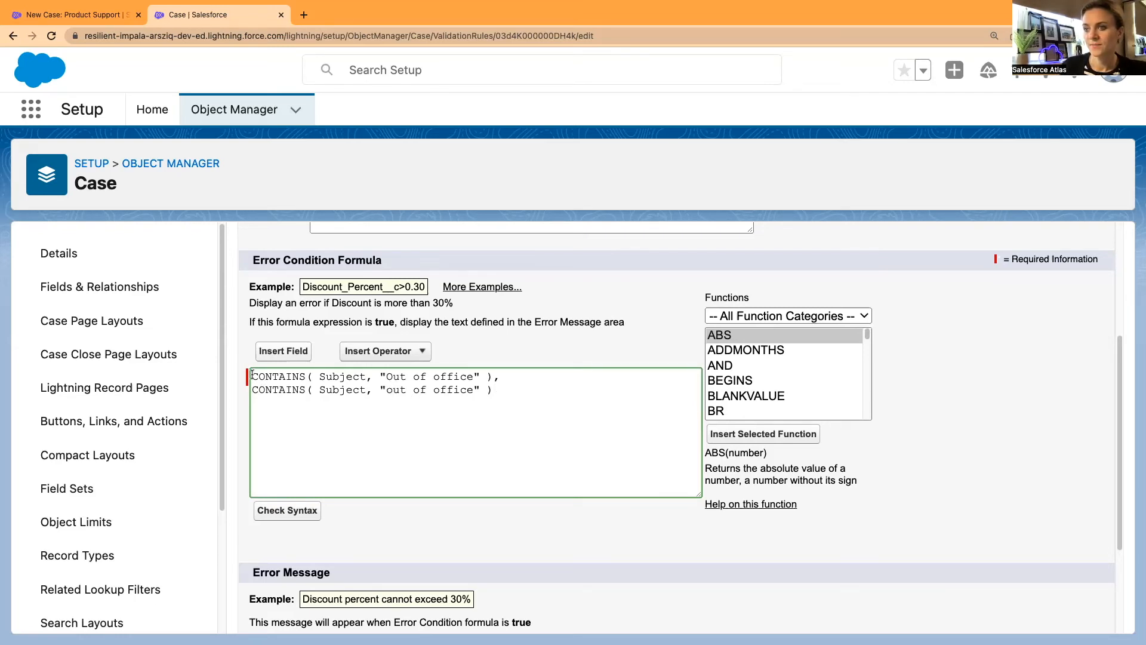
# Wrap both CONTAINS conditions in an OR() function and check the formula's syntax.
pyautogui.press('Return')
pyautogui.press('Up')
pyautogui.write('OR (')
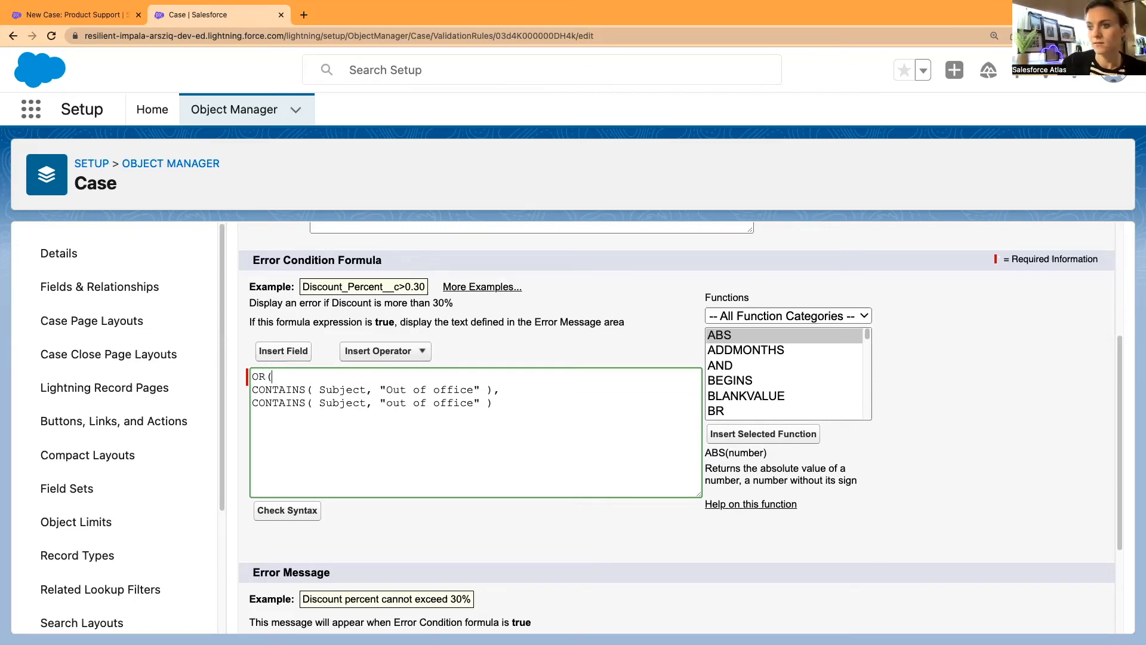
pyautogui.click(507, 403)
pyautogui.write(')')
pyautogui.click(276, 511)
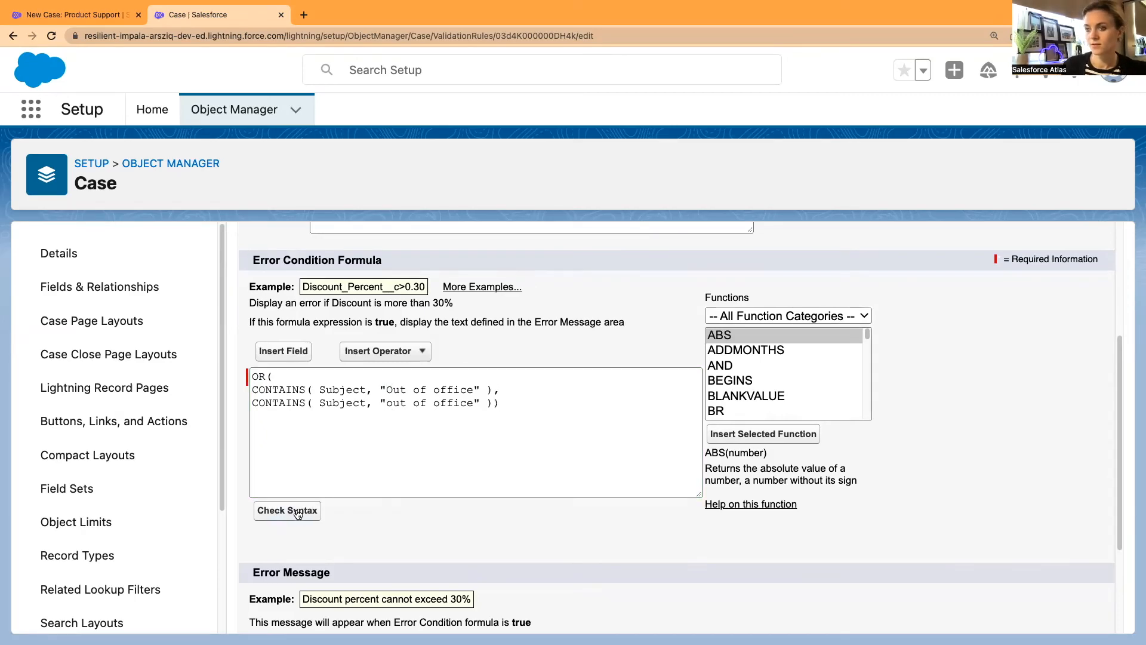
pyautogui.scroll(-4, 631, 494)
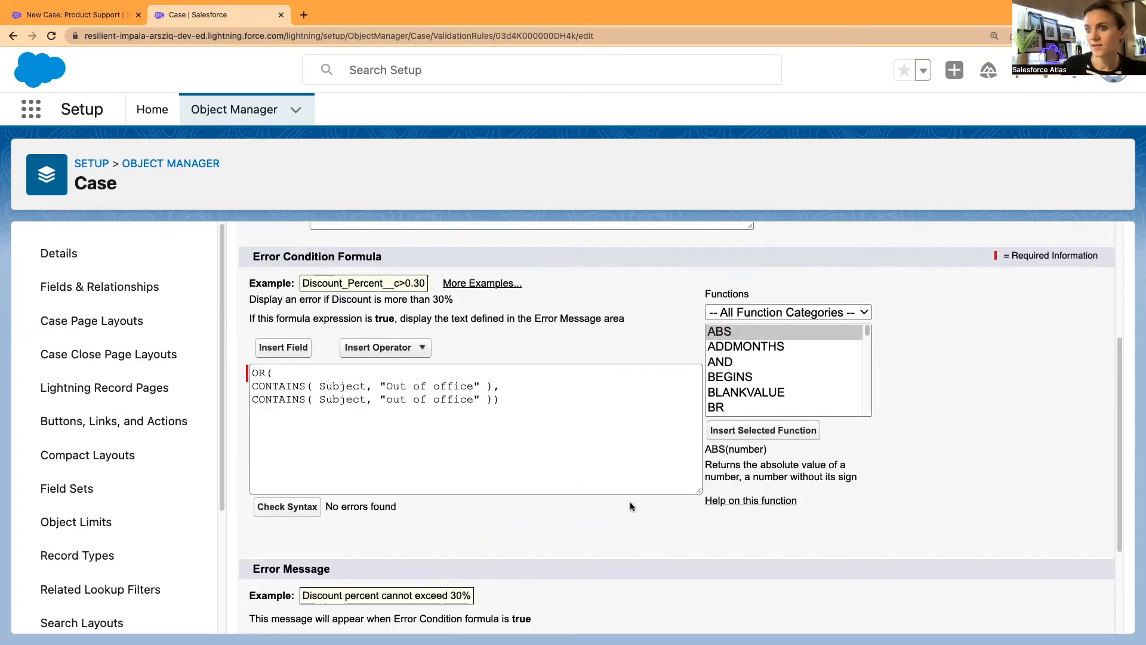
pyautogui.click(469, 422)
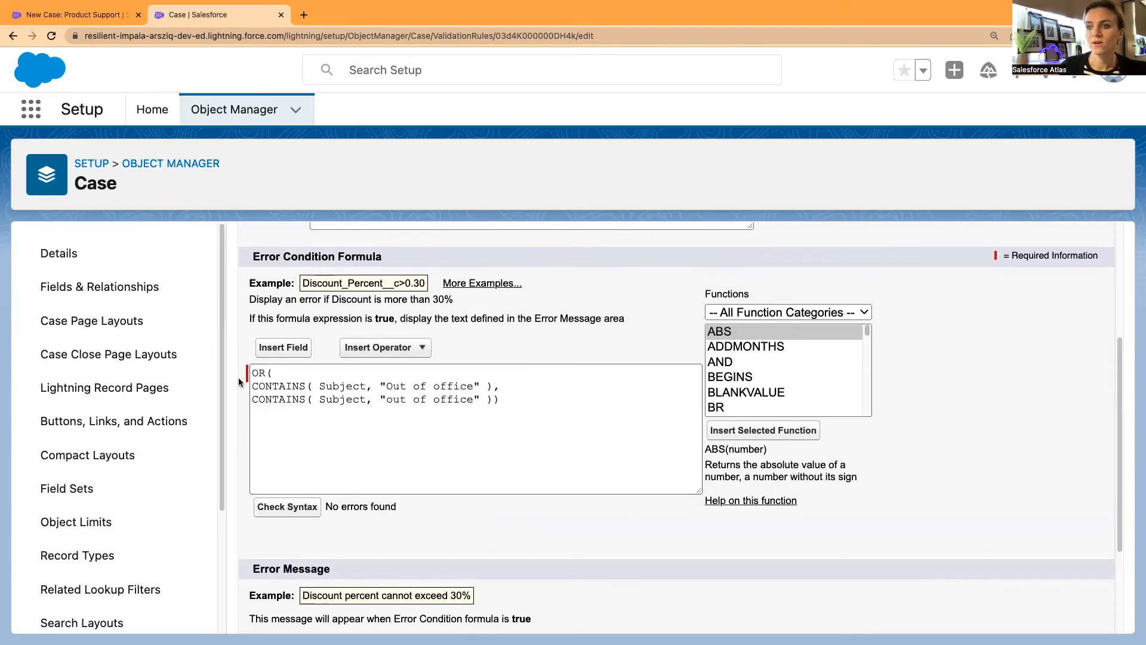